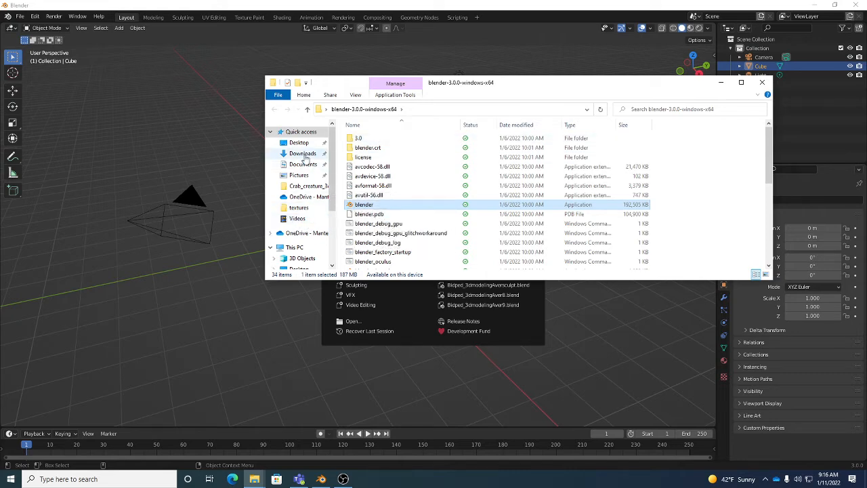
- Locate the downloaded blender-3.0.0-windows-x64 archive and its extracted Desktop folder containing the blender application, and close File Explorer
click(303, 154)
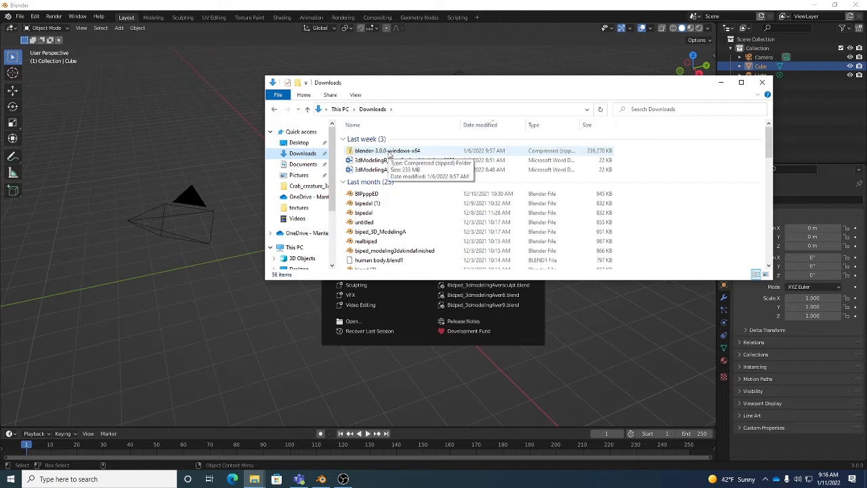
double_click(389, 154)
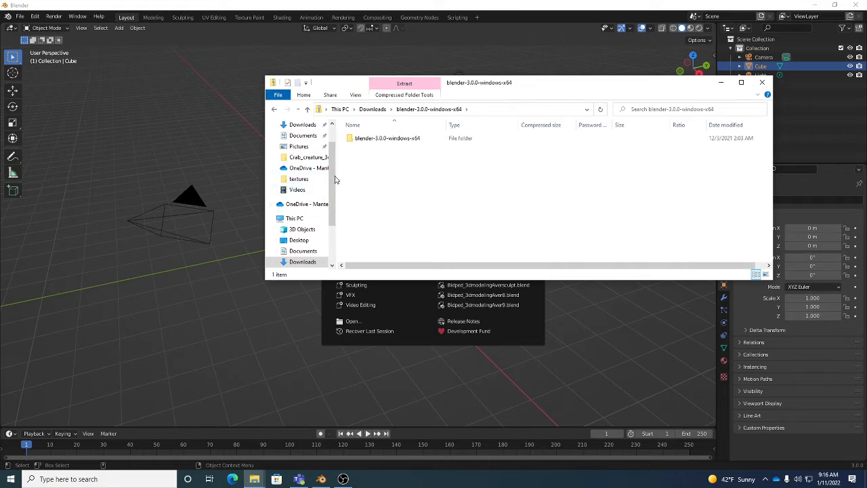
scroll(335, 177, up, 1)
drag(366, 141, 383, 143)
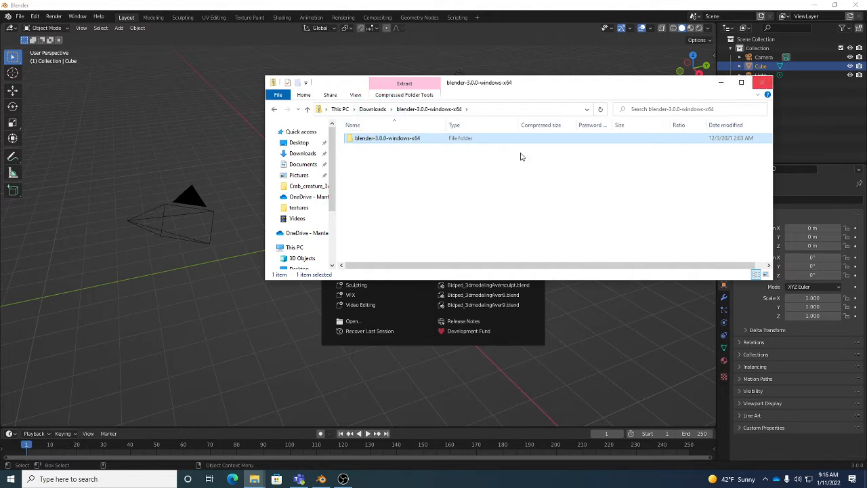
click(300, 144)
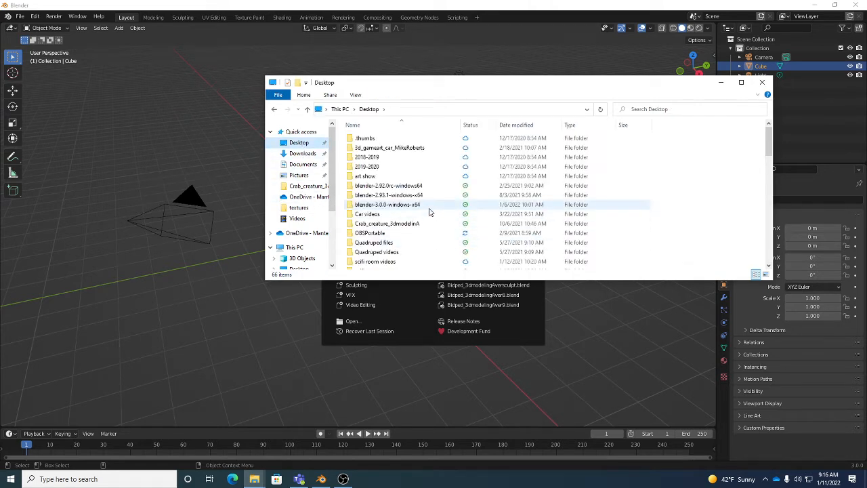
double_click(391, 204)
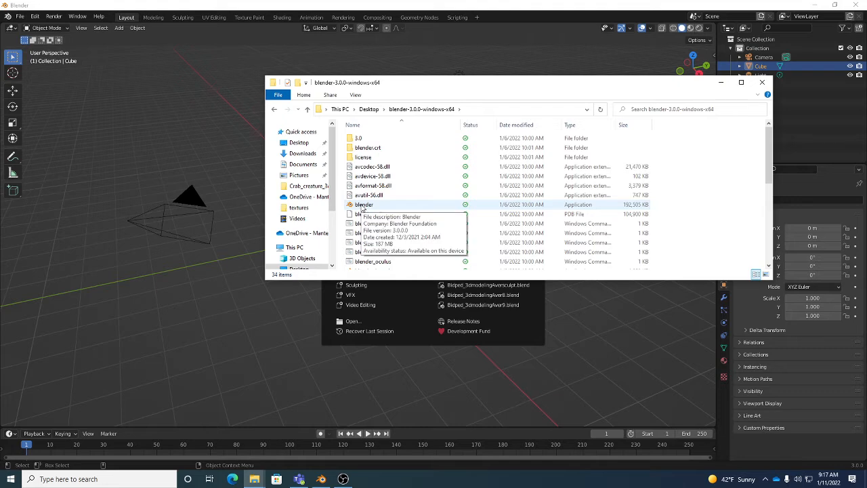
click(762, 82)
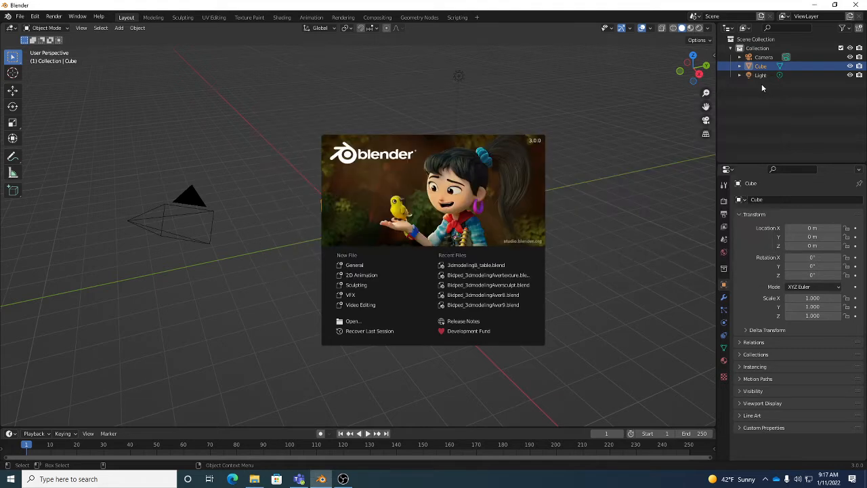
- Check the tablet mode setting in the Windows notification center and open the recent file 3dmodelingB_table.blend
click(852, 479)
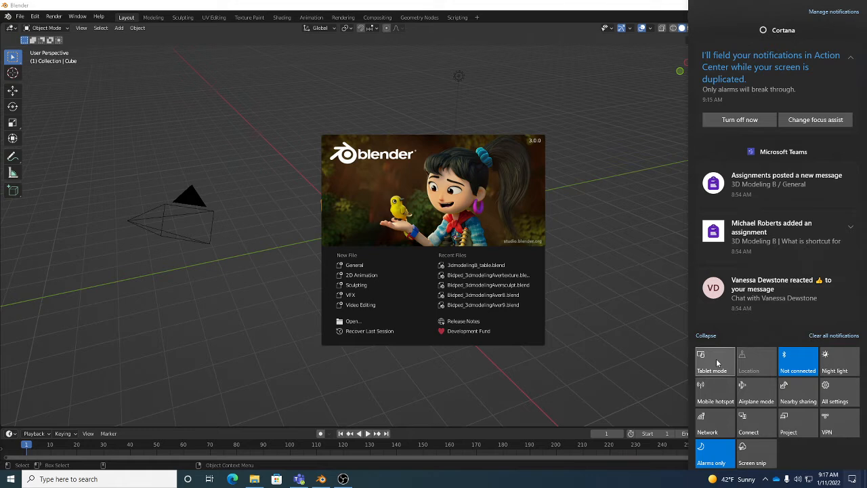
click(214, 4)
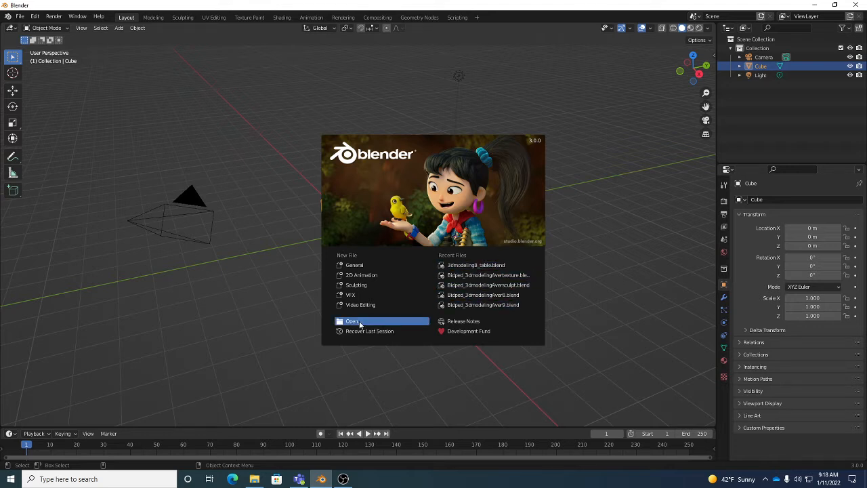
click(498, 267)
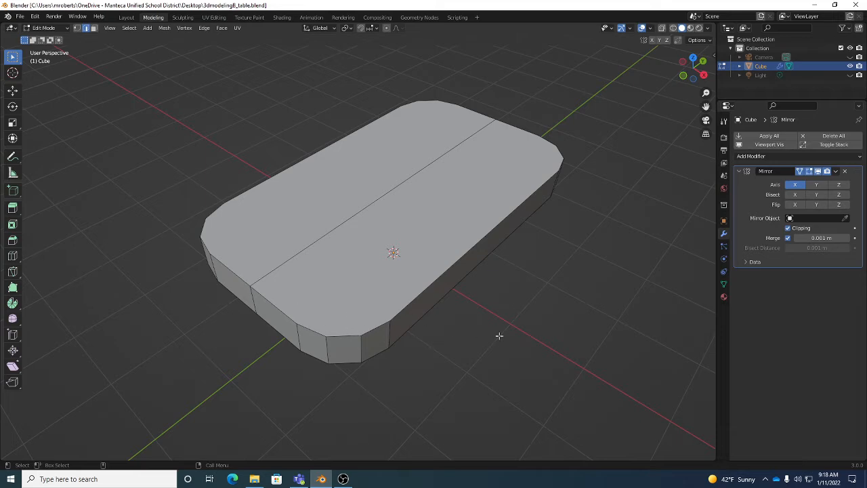
- Examine the tabletop mesh from several angles and zoom distances
middle_drag(407, 309, 470, 246)
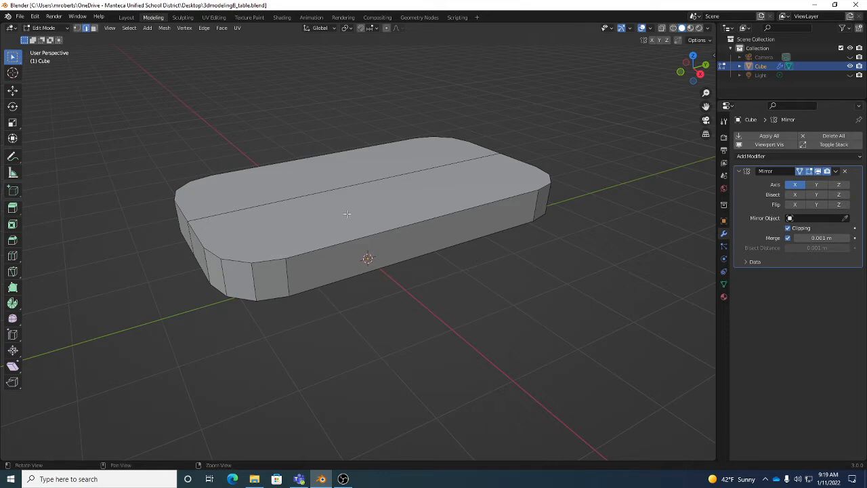
scroll(391, 220, up, 5)
scroll(420, 218, down, 5)
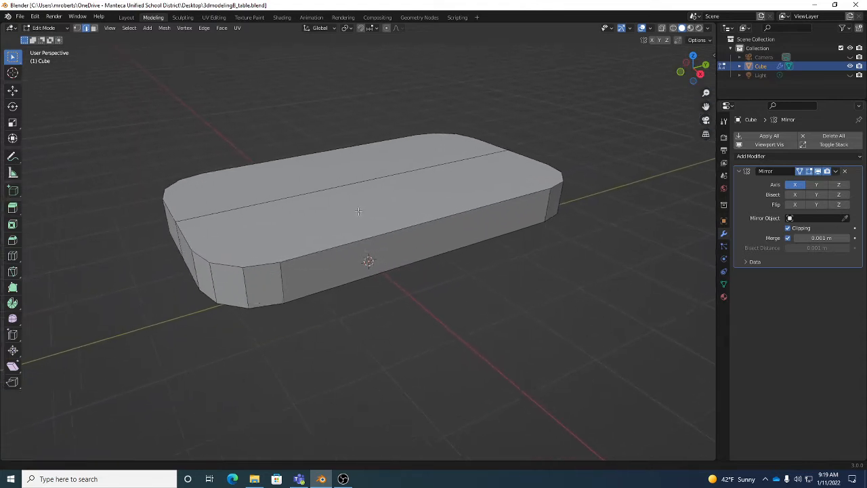
scroll(421, 219, up, 5)
scroll(389, 223, down, 5)
scroll(388, 223, down, 3)
scroll(387, 224, up, 5)
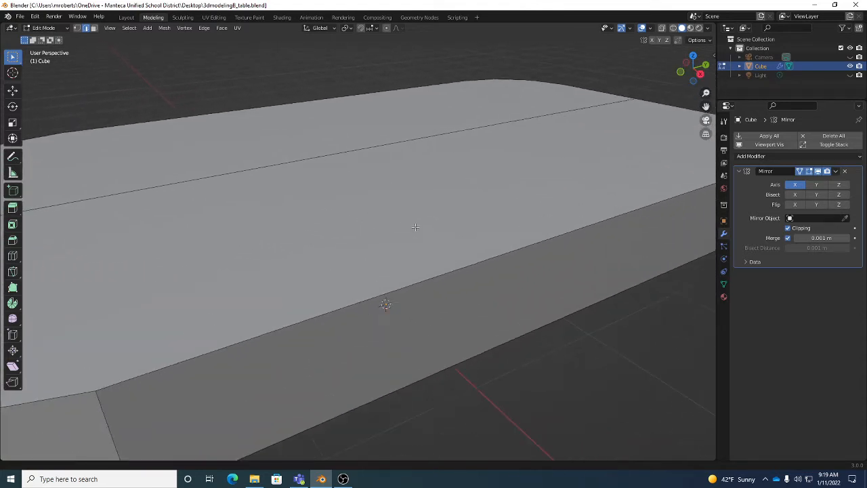
scroll(385, 227, down, 4)
scroll(387, 224, down, 3)
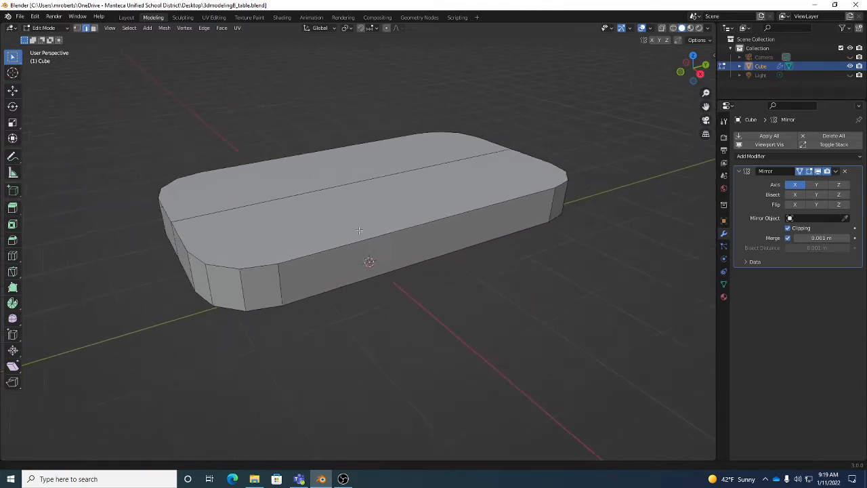
middle_drag(391, 219, 462, 222)
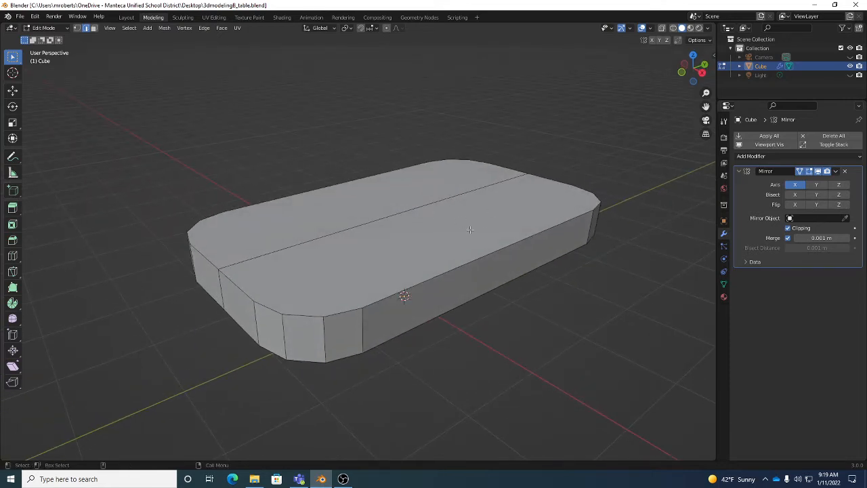
- Switch the tabletop between Object Mode and Edit Mode, review the available interaction modes, and finish in Edit Mode
key(Tab)
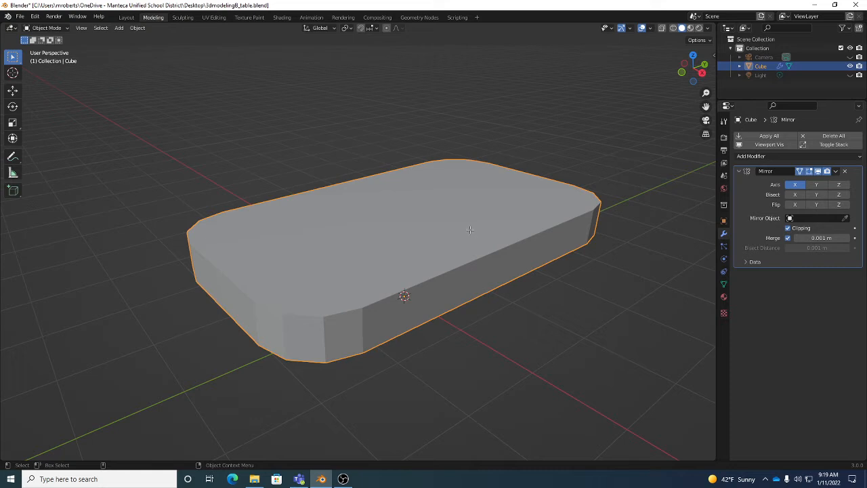
key(Tab)
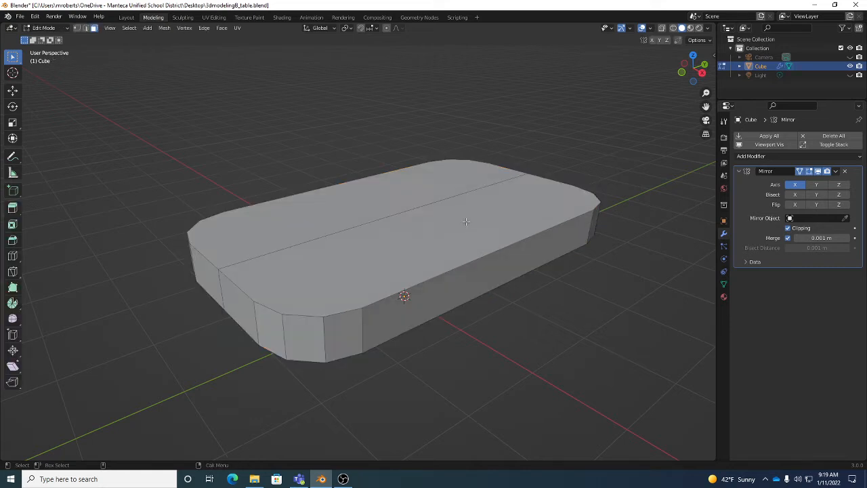
click(49, 27)
click(132, 18)
click(160, 18)
click(45, 28)
click(40, 28)
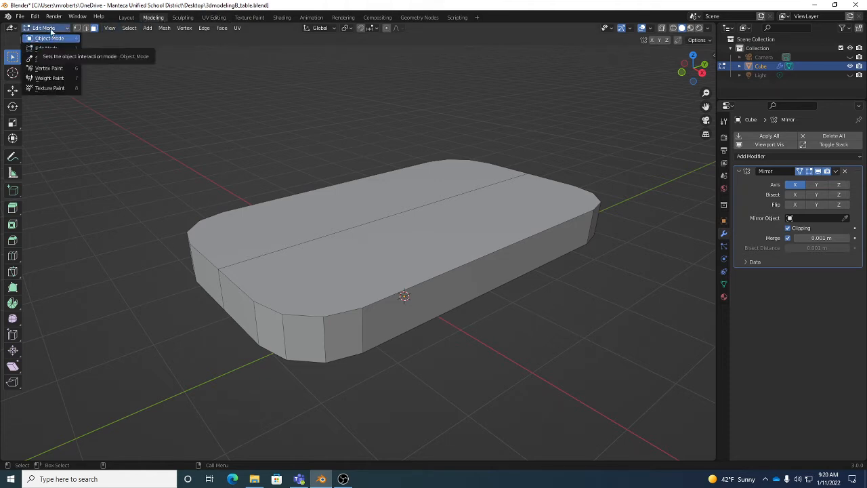
click(53, 28)
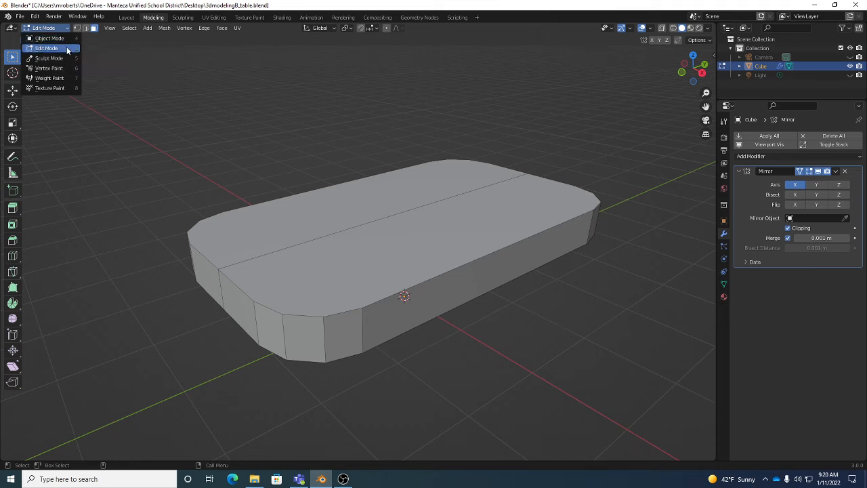
click(67, 48)
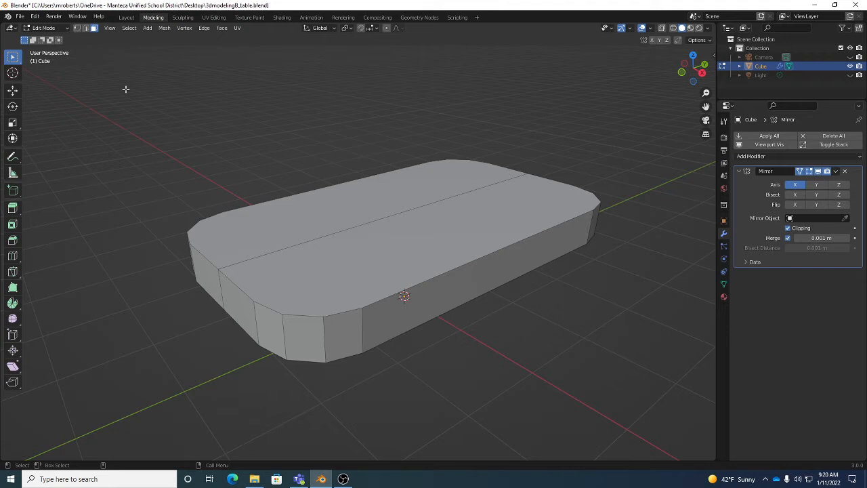
- Cycle through vertex, edge and face select modes, and select and deselect the whole mesh
key(1)
key(2)
key(3)
key(a)
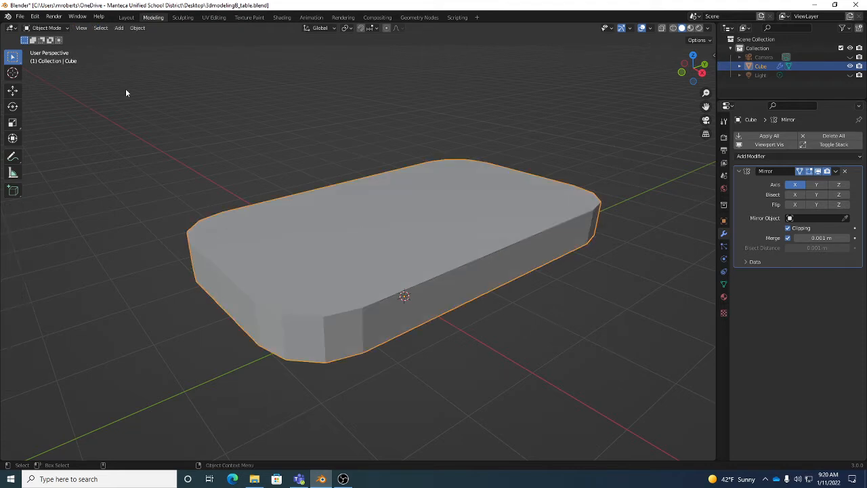
key(alt+a)
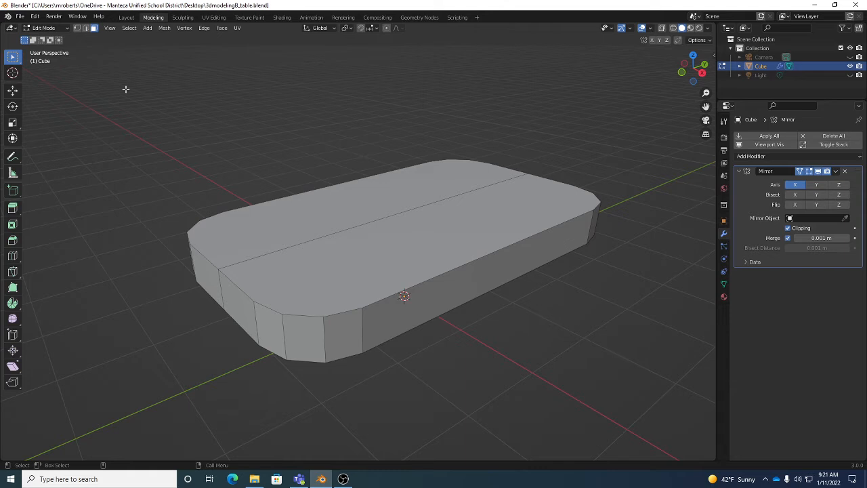
- Select the tabletop's upper face in face select mode
click(521, 209)
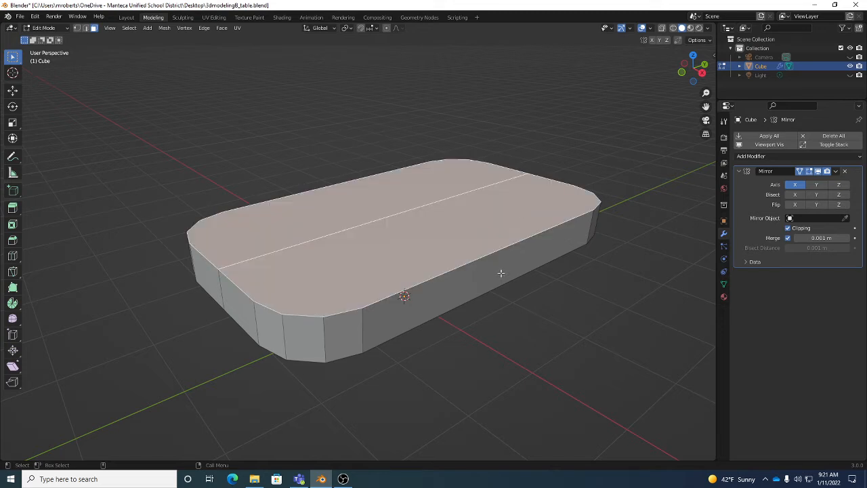
click(501, 273)
click(505, 215)
- Activate the Move, Rotate and Scale tools one after another on the selected upper face
key(g)
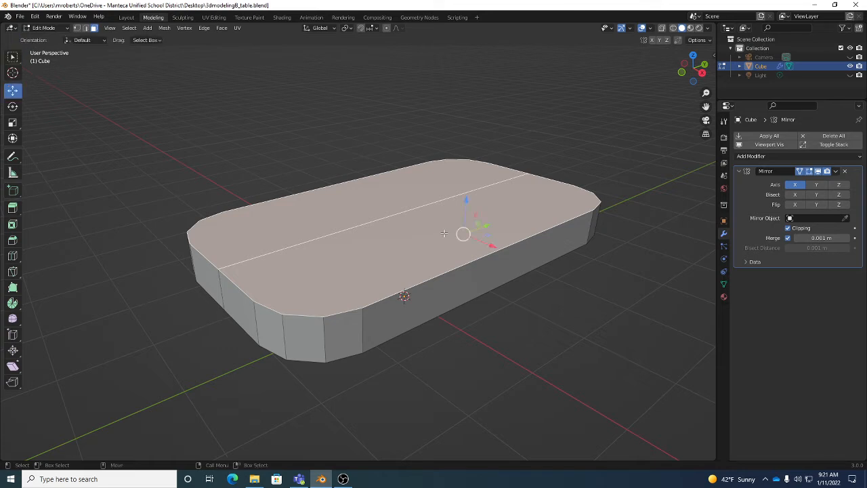
key(r)
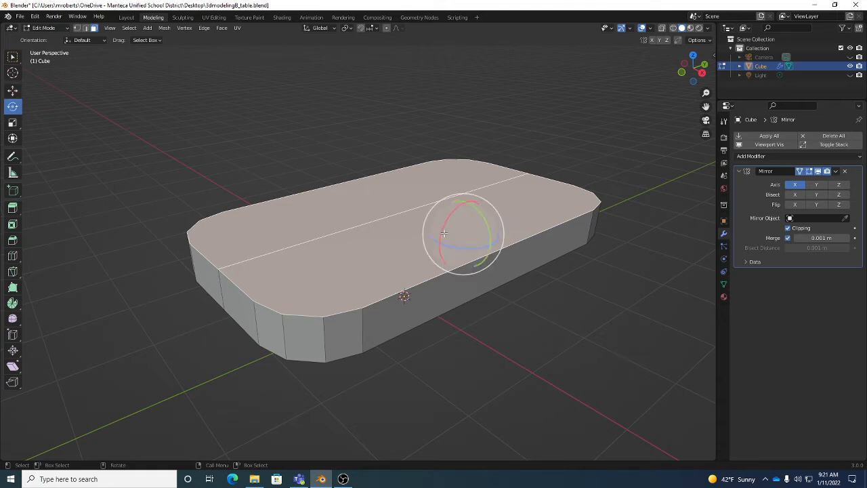
key(r)
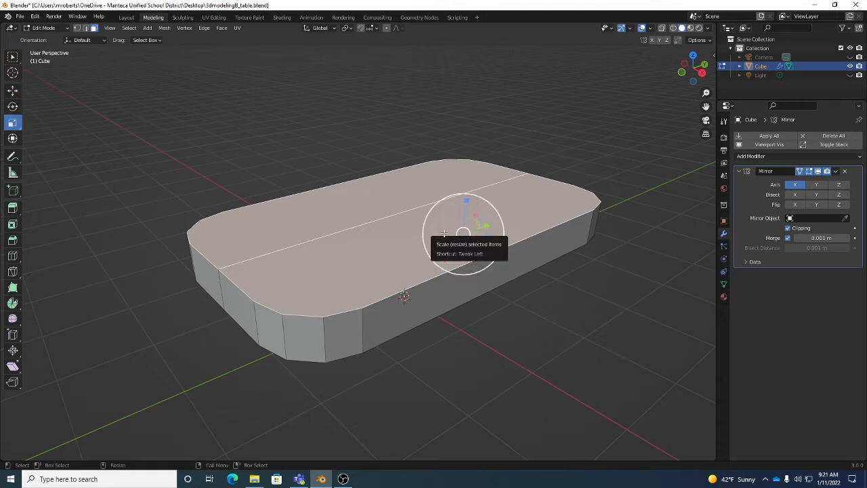
- Lower the selected upper face along the Z axis with the Move tool to make the tabletop thinner
key(w)
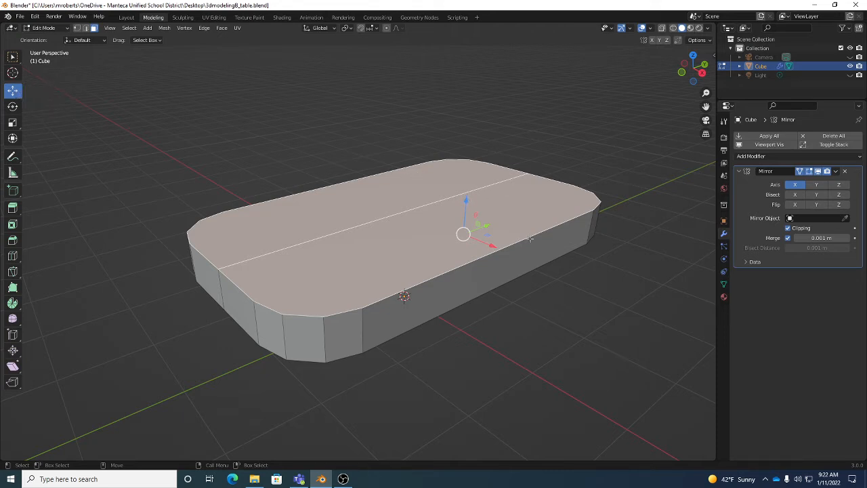
middle_drag(550, 252, 423, 214)
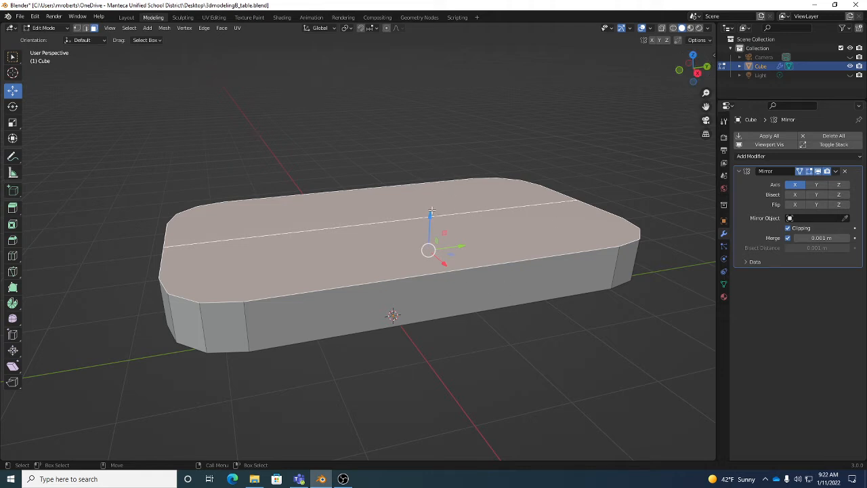
drag(430, 215, 423, 235)
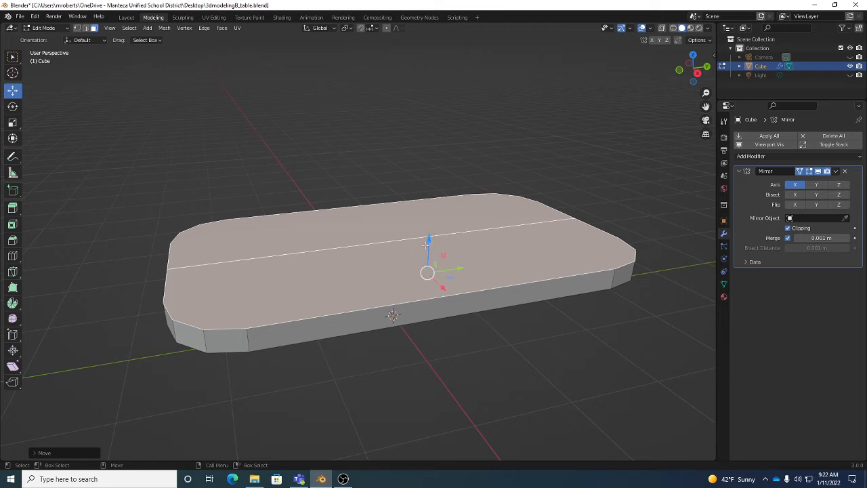
- Try moving the upper face within the YZ plane and undo that move
middle_drag(431, 266, 467, 284)
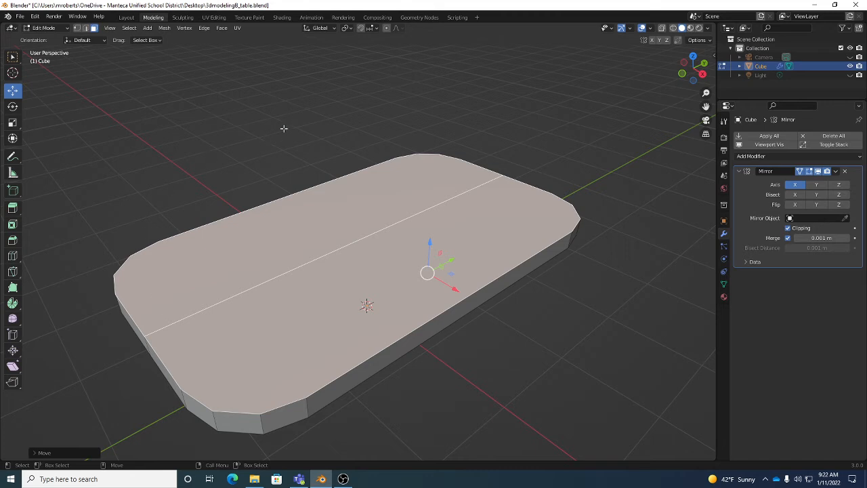
middle_drag(519, 233, 487, 269)
middle_drag(404, 256, 446, 253)
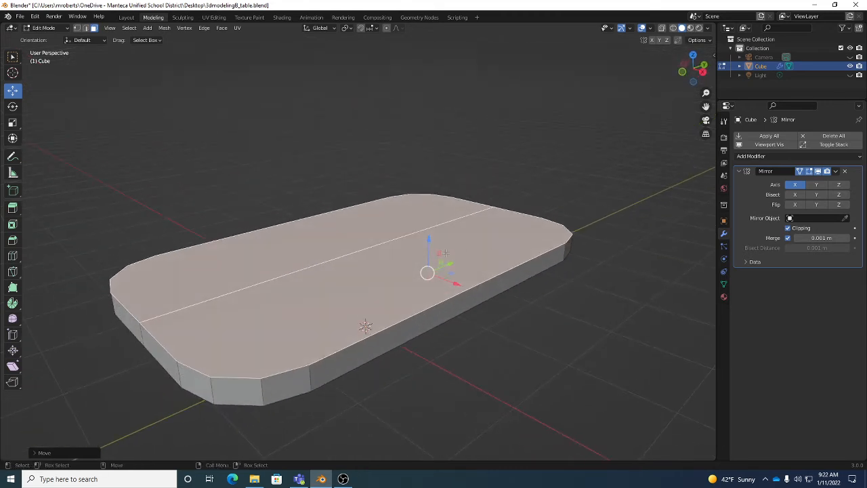
drag(440, 253, 480, 220)
middle_drag(480, 220, 525, 235)
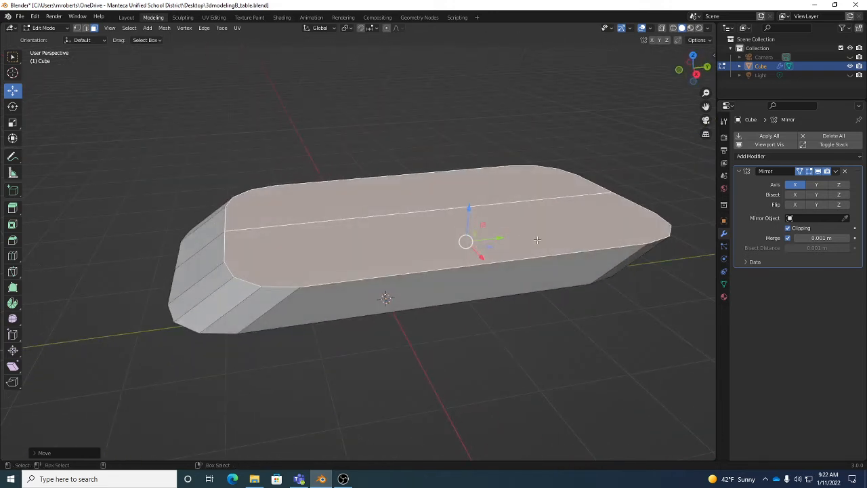
key(ctrl+z)
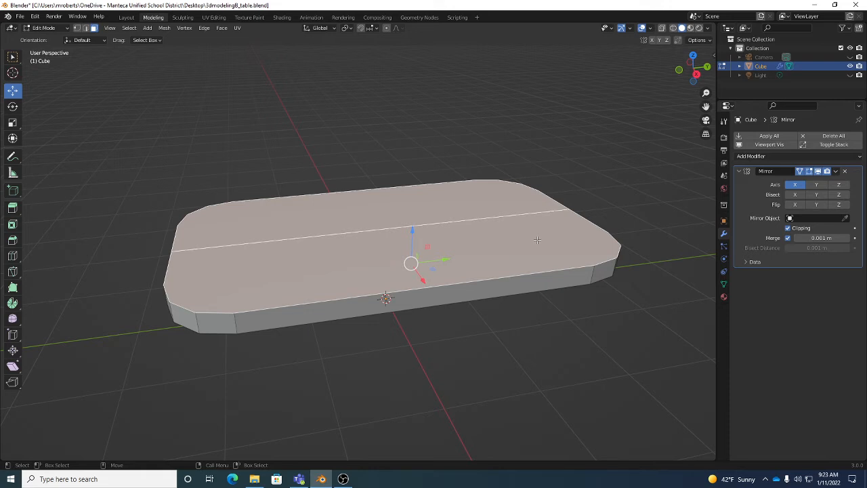
- Adjust the upper face's height slightly along the Z axis and clear the selection
middle_drag(537, 239, 404, 225)
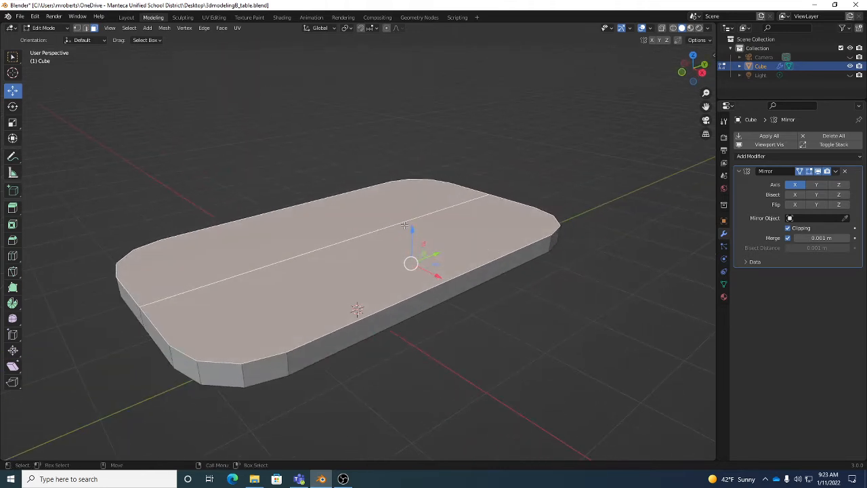
drag(410, 229, 414, 228)
middle_drag(426, 241, 515, 247)
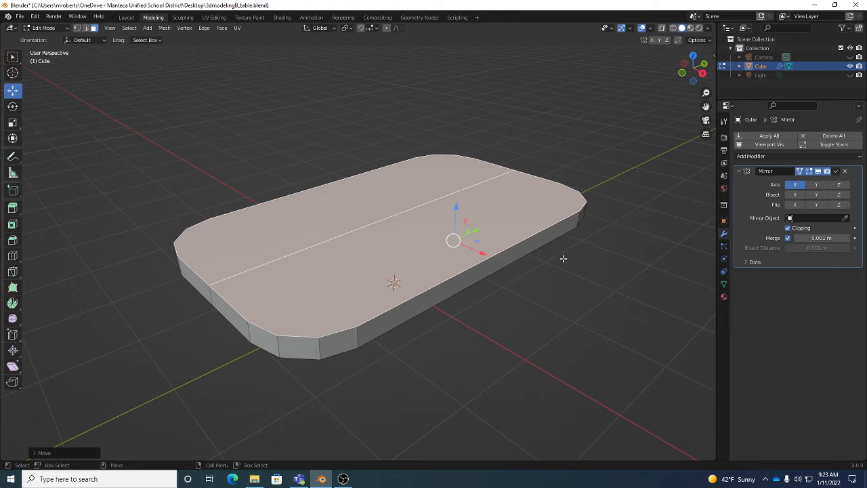
click(594, 290)
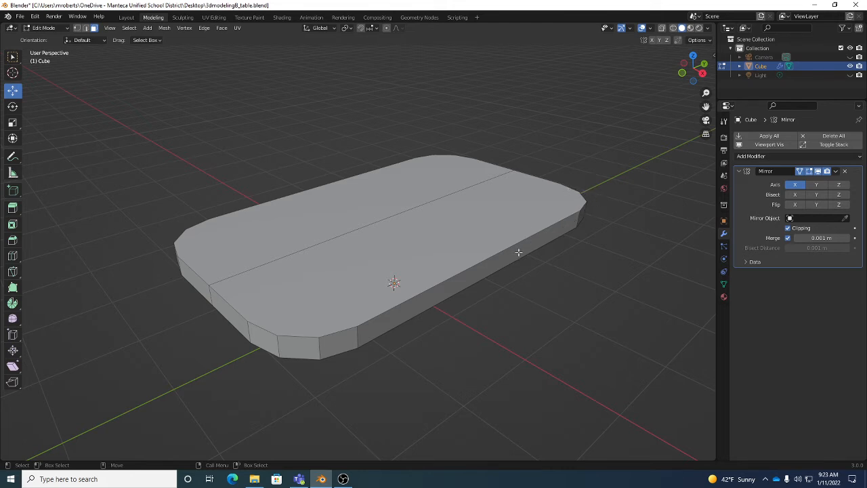
- In edge select mode, select the edge loop around the tabletop's upper face and bevel it by about 0.076 m
key(2)
click(44, 27)
alt+click(336, 333)
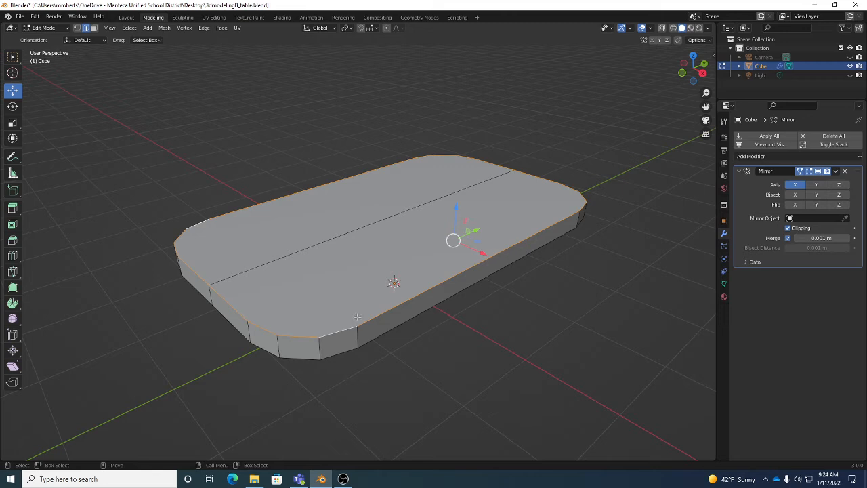
click(13, 241)
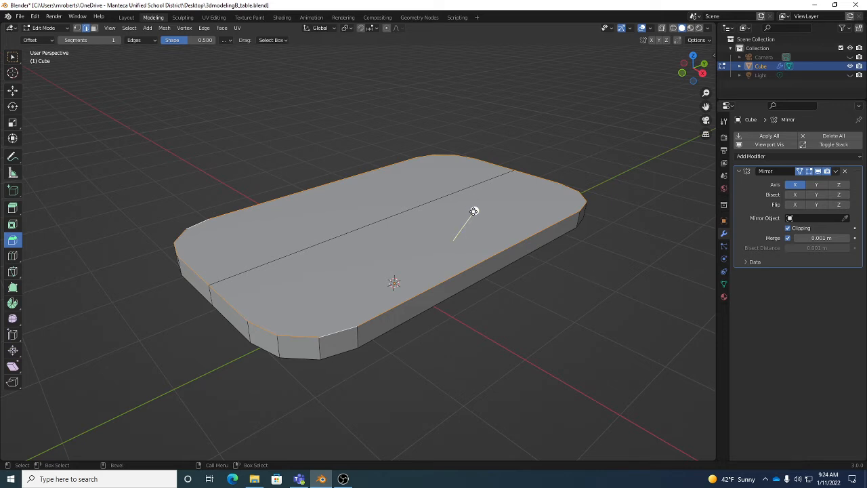
key(ctrl+b)
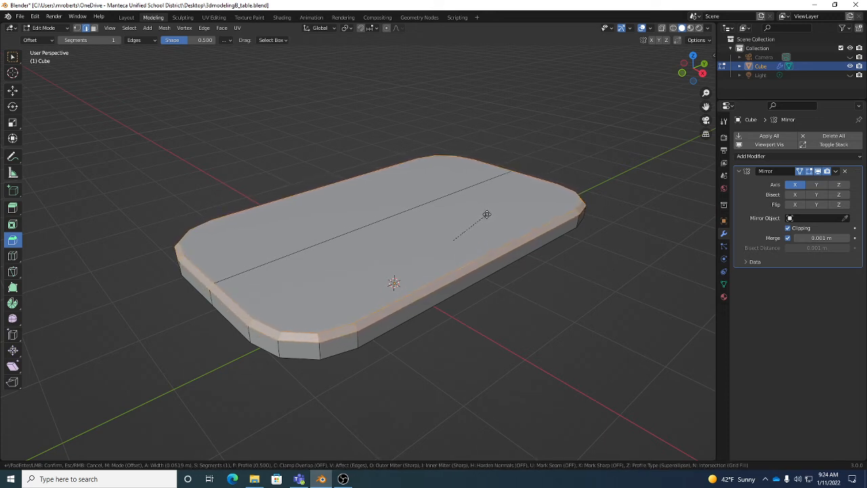
click(488, 215)
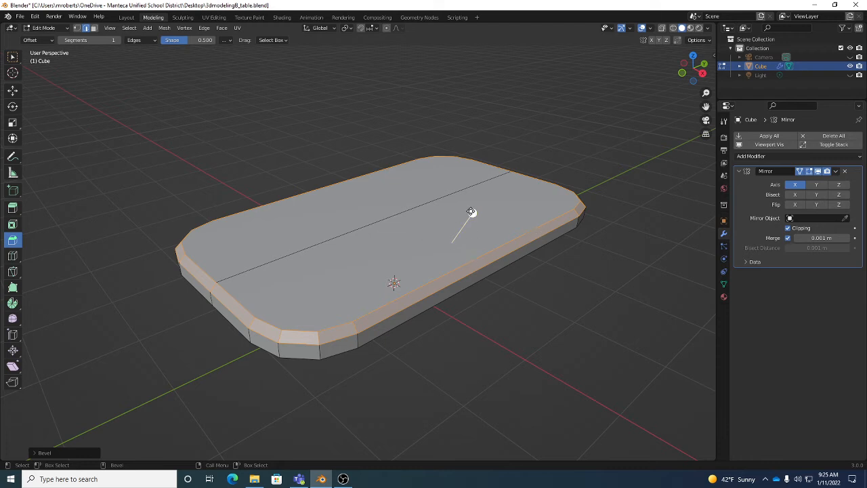
- Set the bevel's width to about 0.056 m with 2 segments, and clear the selection
click(54, 454)
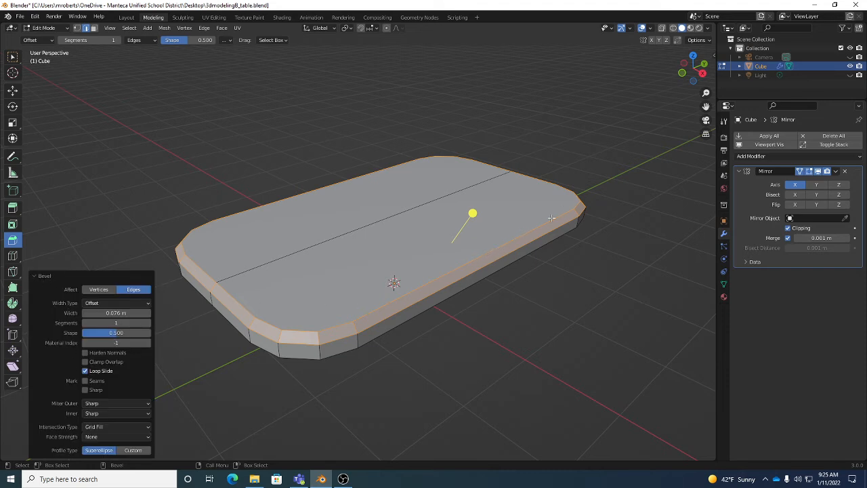
click(42, 275)
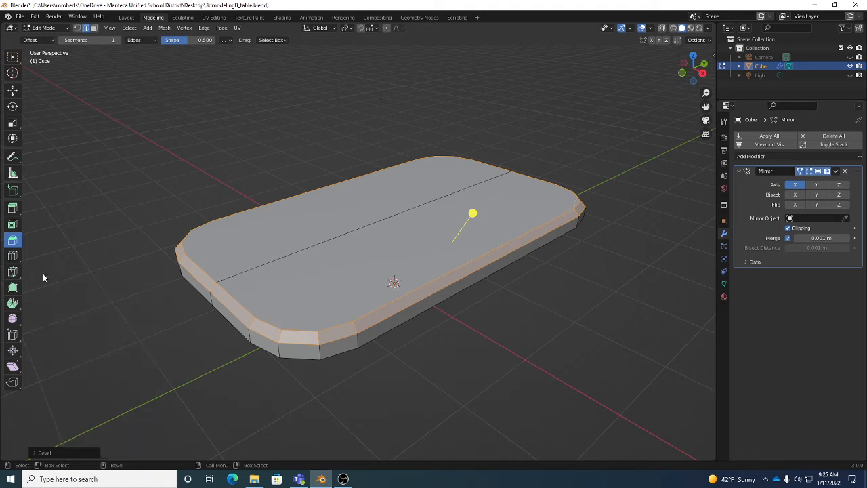
click(45, 452)
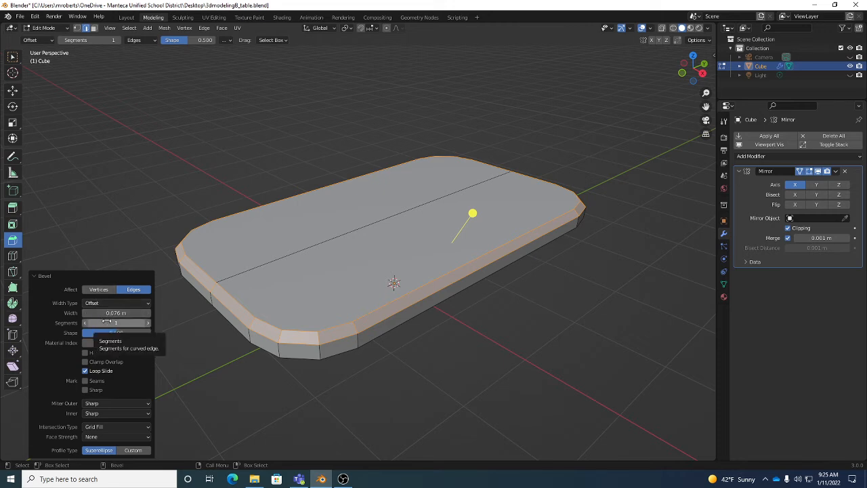
mouse_move(108, 312)
mouse_down()
mouse_move(142, 313)
mouse_move(95, 312)
mouse_up()
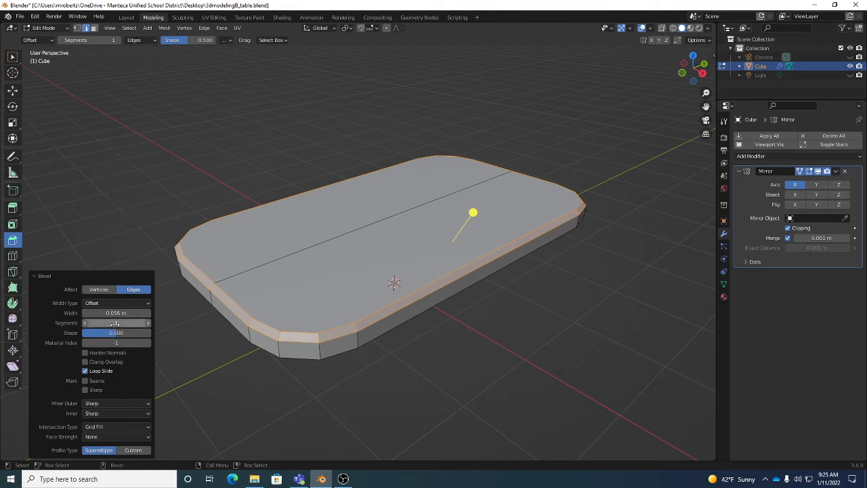
click(144, 323)
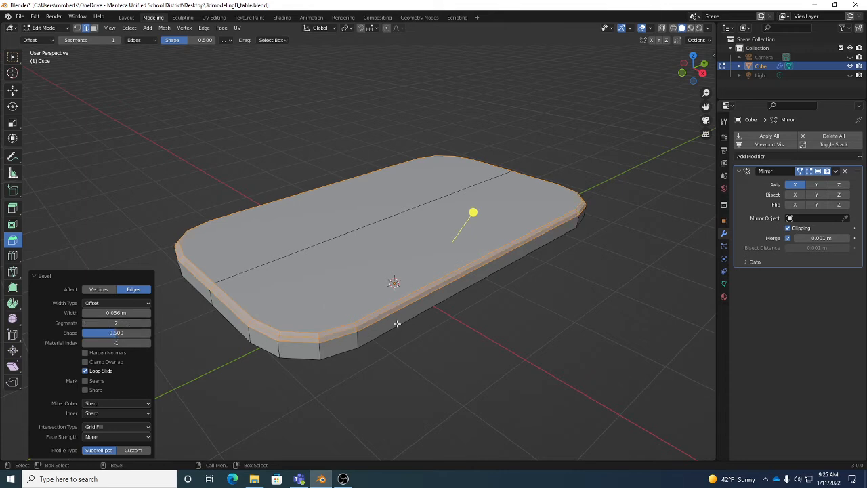
key(alt+a)
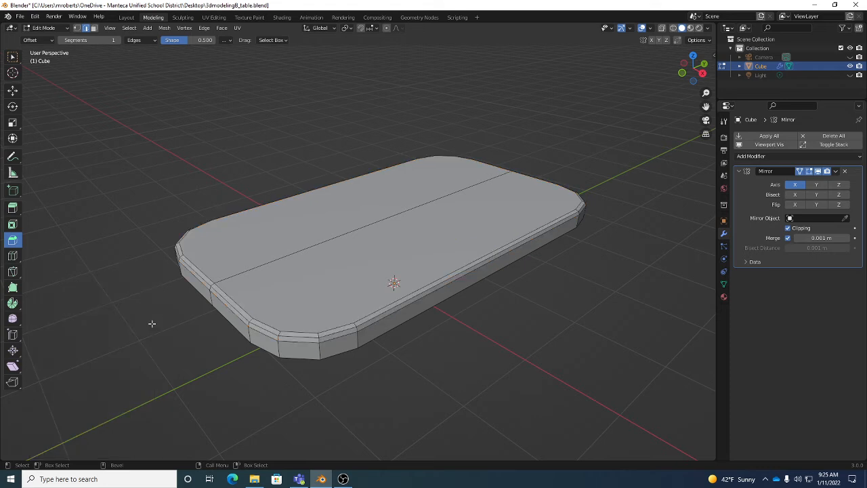
- Examine the tabletop's bevelled rim from above, from the side and from underneath
mouse_move(422, 322)
middle_down()
mouse_move(409, 305)
mouse_move(368, 323)
mouse_move(418, 333)
middle_up()
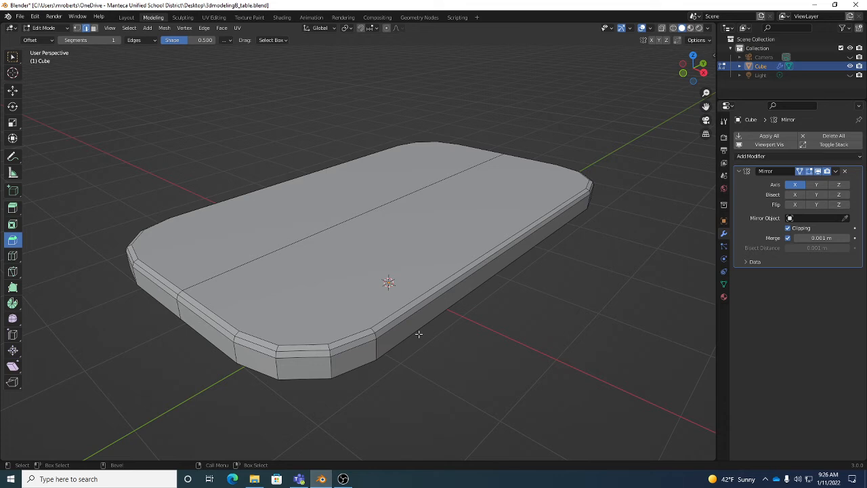
middle_drag(419, 334, 500, 227)
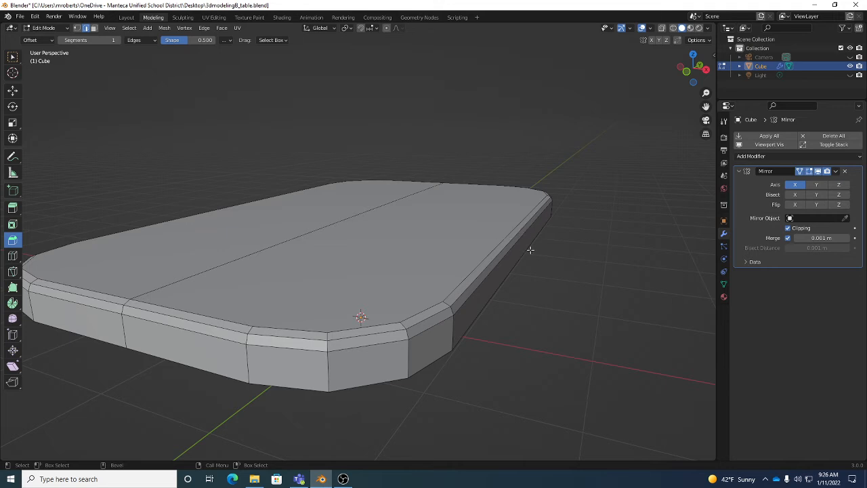
middle_drag(513, 254, 531, 287)
scroll(537, 288, down, 2)
scroll(519, 349, up, 2)
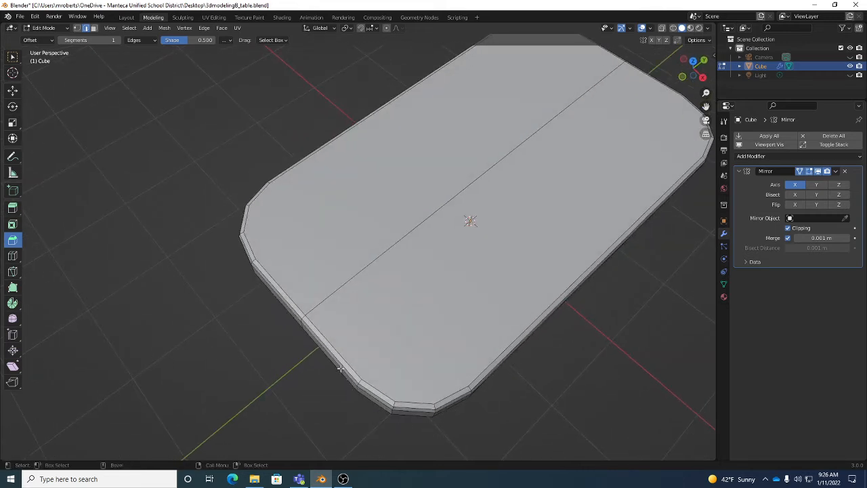
alt+drag(500, 403, 539, 320)
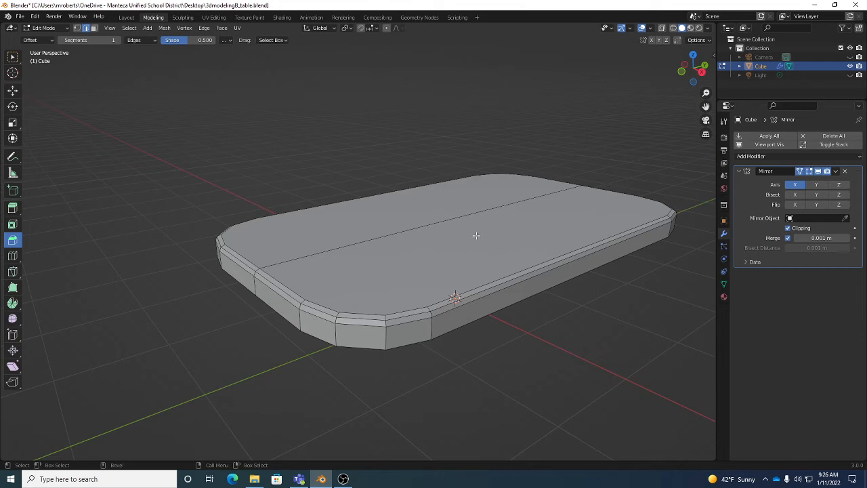
middle_drag(521, 257, 532, 217)
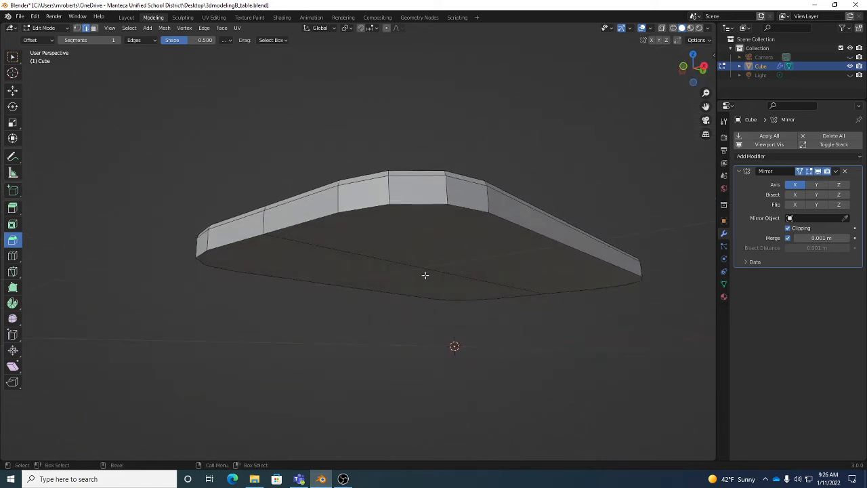
middle_drag(460, 339, 543, 253)
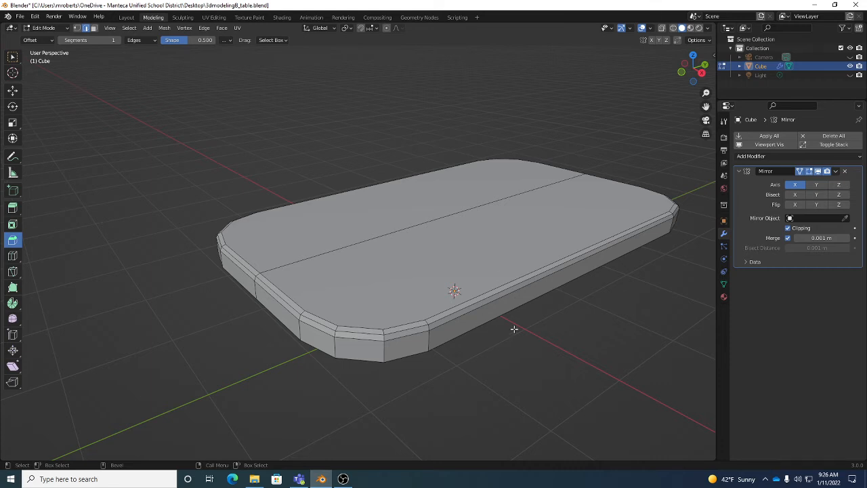
middle_drag(502, 355, 465, 290)
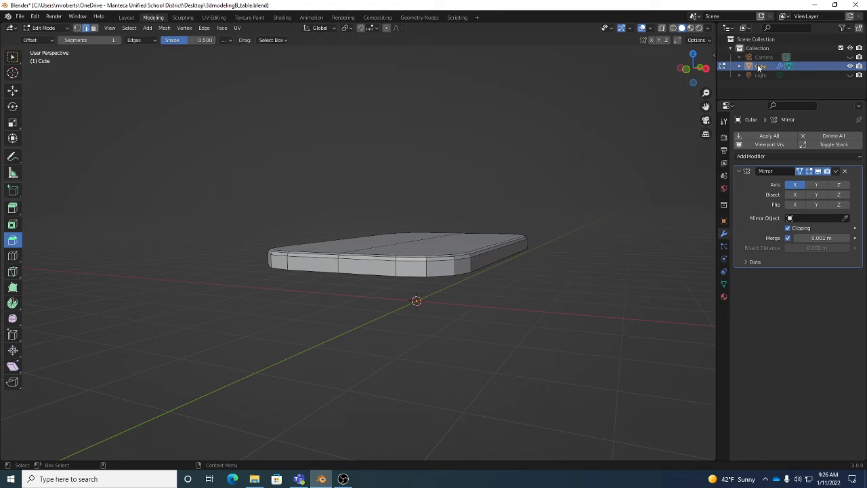
- Try adding a 2 m cube inside the tabletop mesh in Edit Mode, and delete it
click(149, 29)
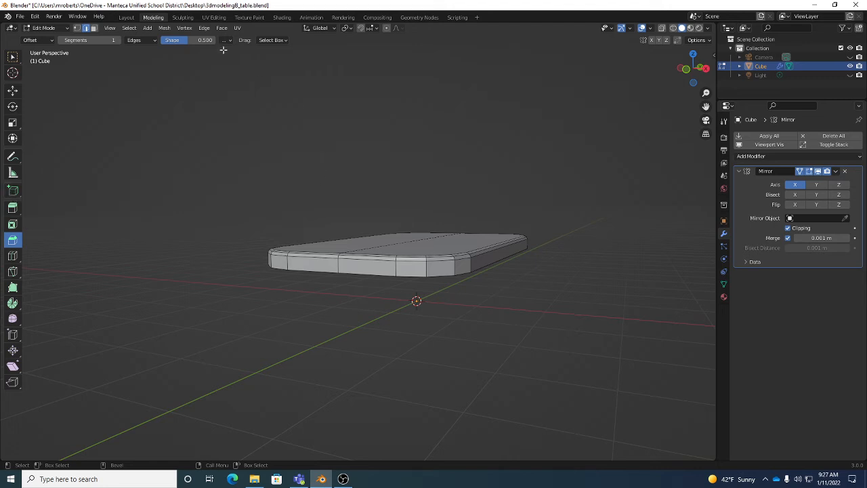
click(148, 30)
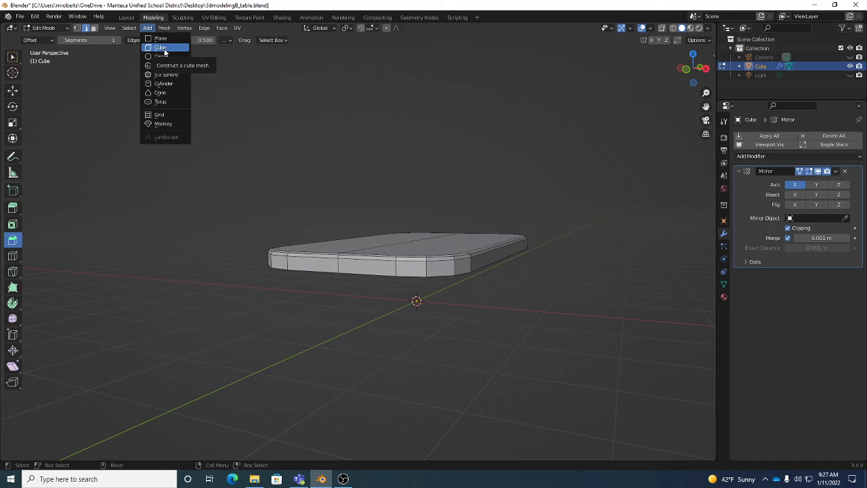
click(161, 47)
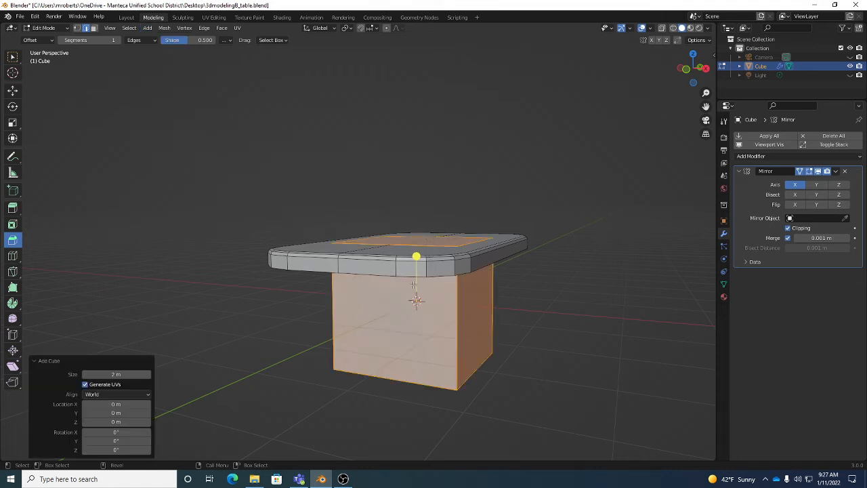
key(w)
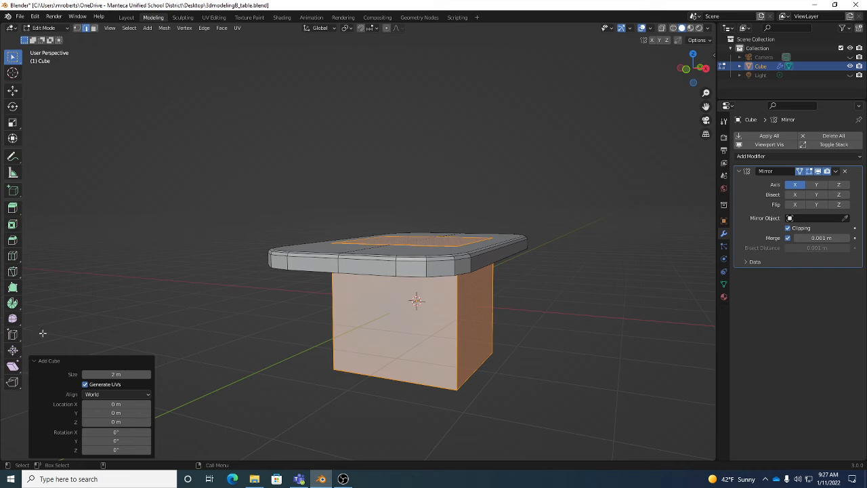
click(59, 361)
click(61, 456)
click(58, 361)
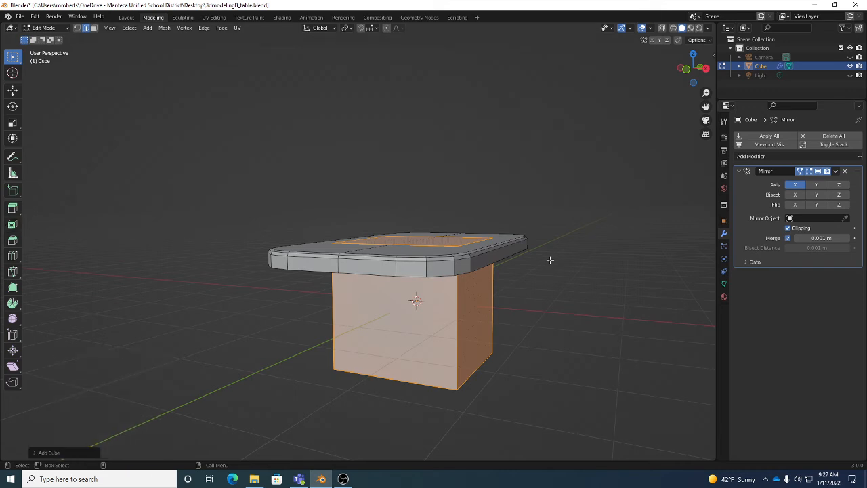
middle_drag(549, 258, 552, 272)
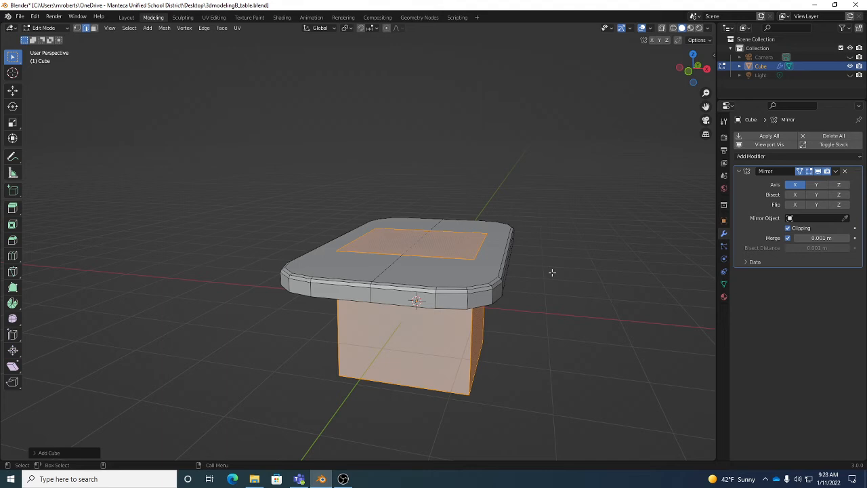
middle_drag(518, 274, 454, 288)
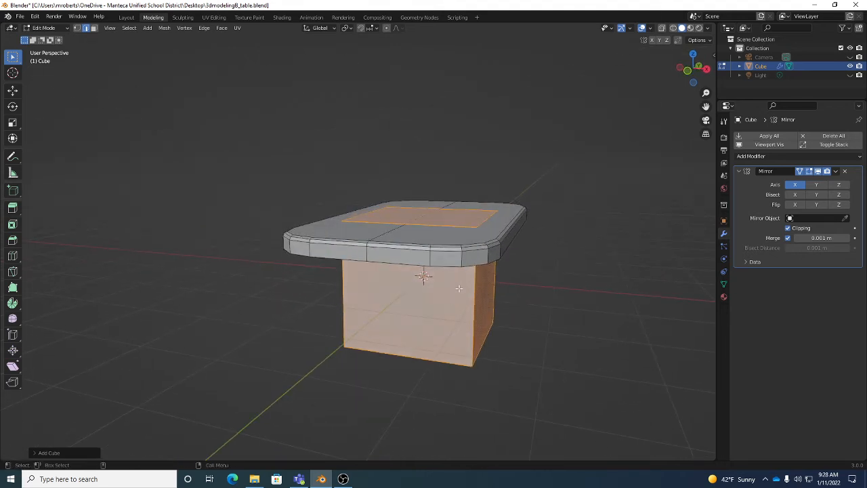
middle_drag(479, 288, 531, 267)
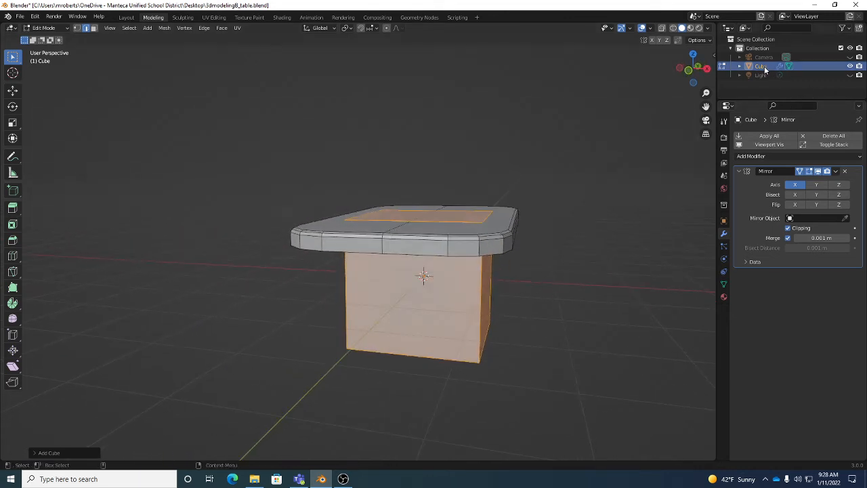
key(Delete)
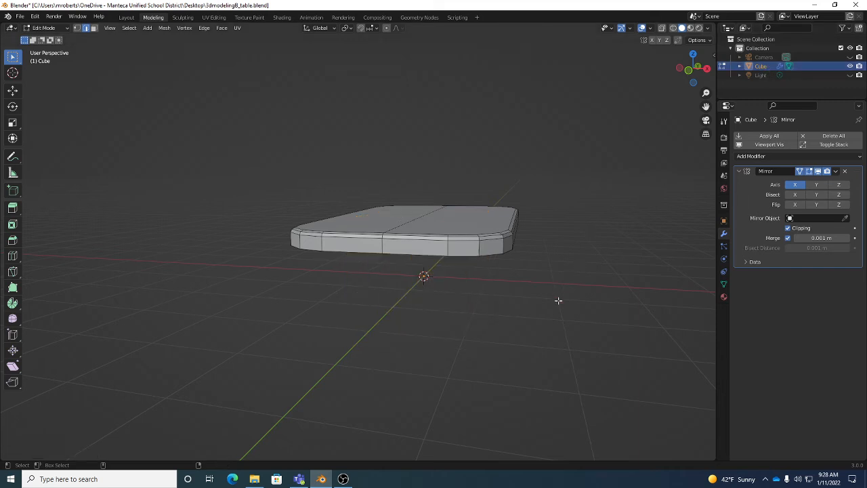
- Switch to Object Mode, deselect the tabletop and add a cube mesh as a separate object at the 3D cursor
key(Tab)
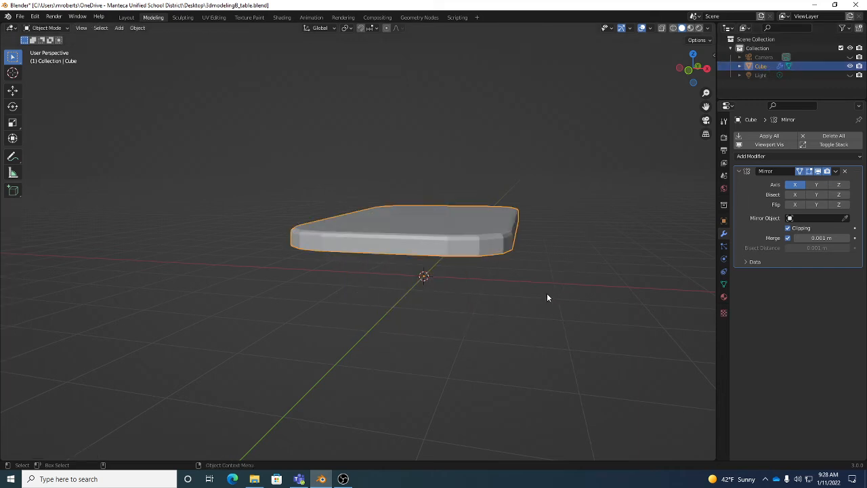
middle_drag(538, 244, 486, 273)
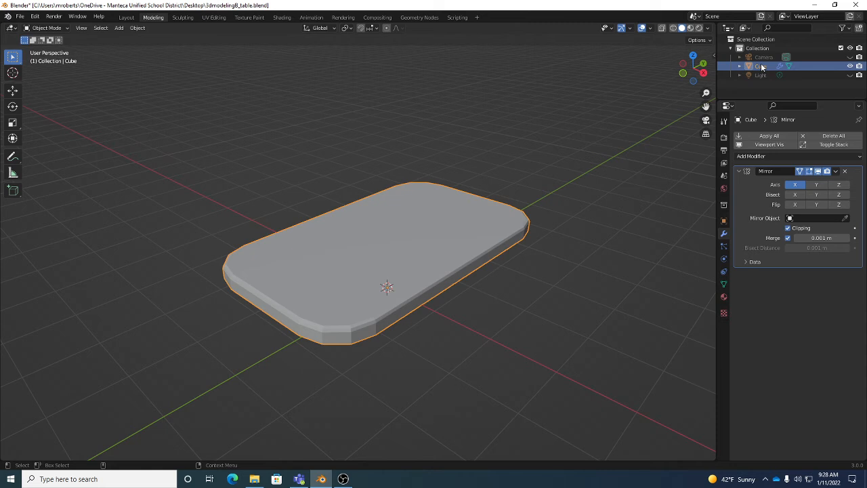
click(604, 196)
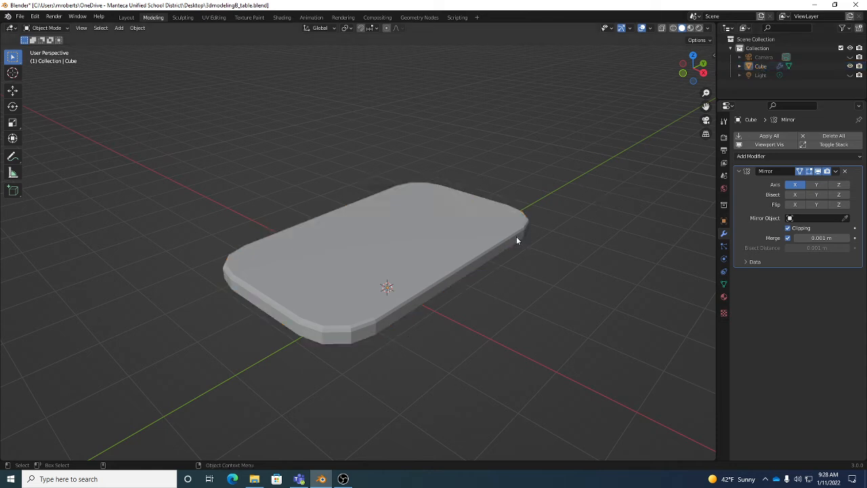
click(119, 28)
mouse_move(129, 38)
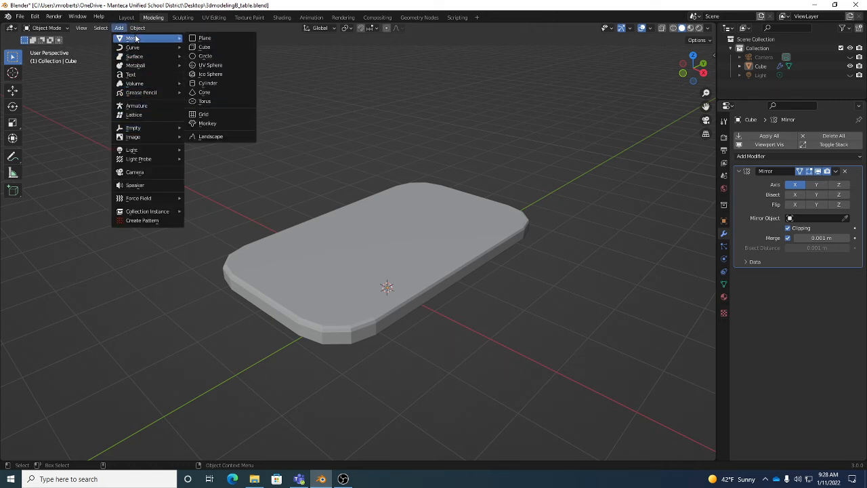
click(205, 48)
middle_drag(479, 279, 531, 252)
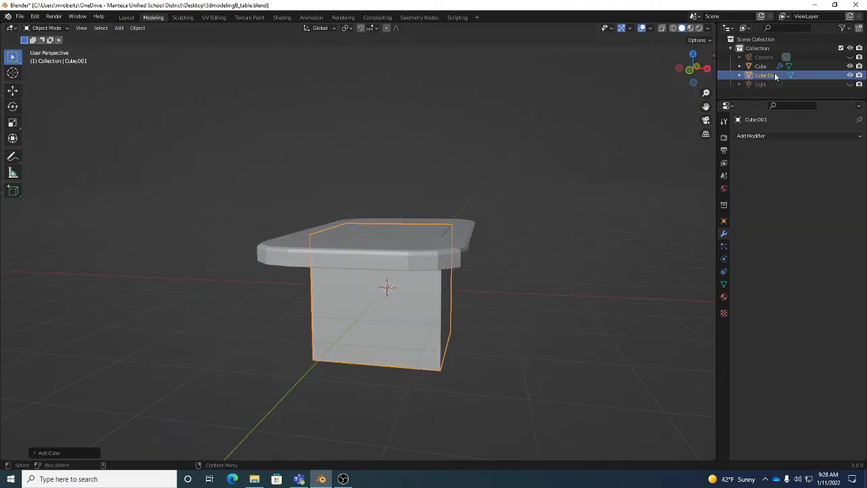
middle_drag(430, 296, 446, 265)
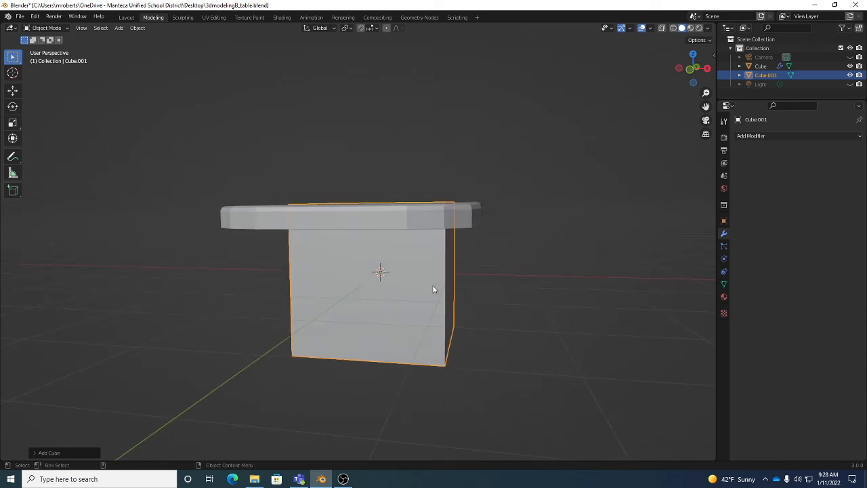
middle_drag(390, 272, 397, 295)
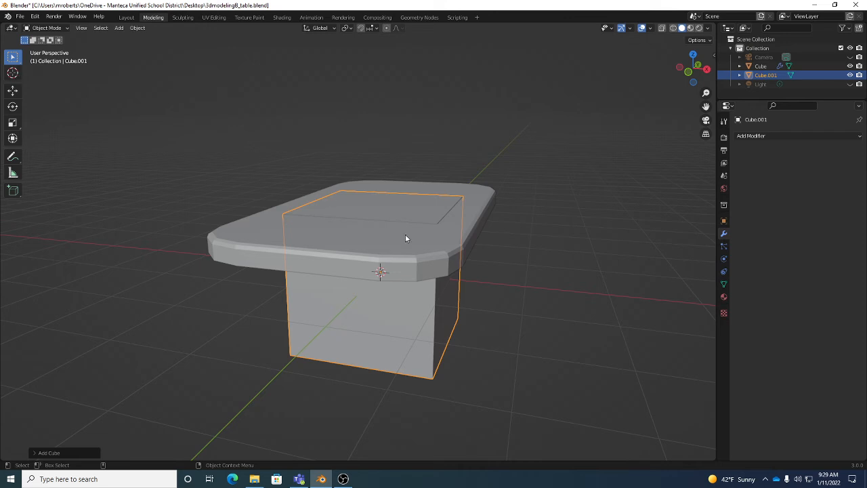
middle_drag(482, 265, 441, 198)
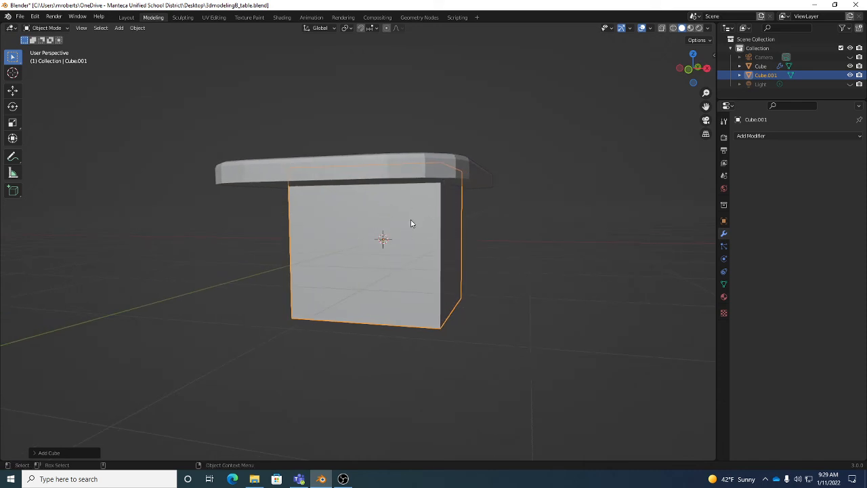
middle_drag(414, 229, 387, 234)
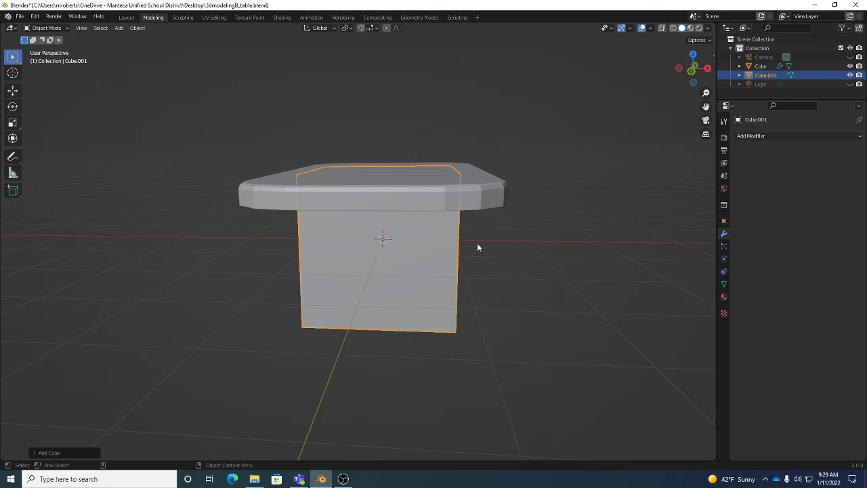
- Put the new cube into Edit Mode with all its faces selected and activate the Scale tool
key(Tab)
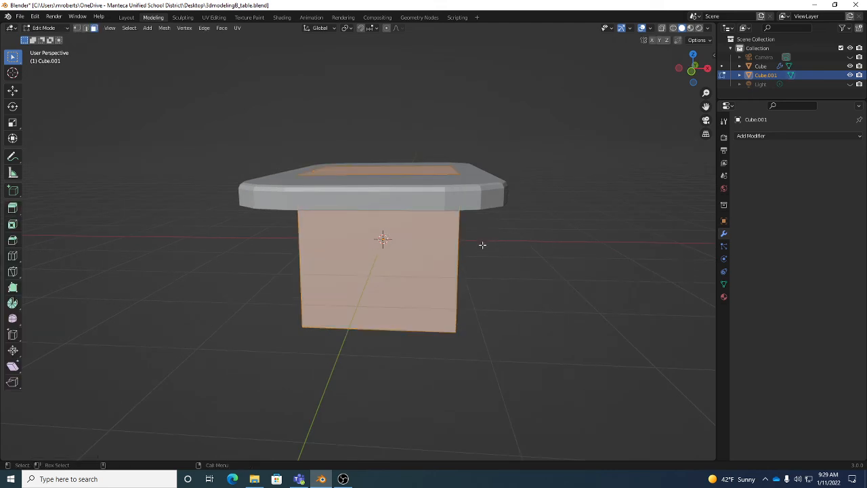
click(45, 27)
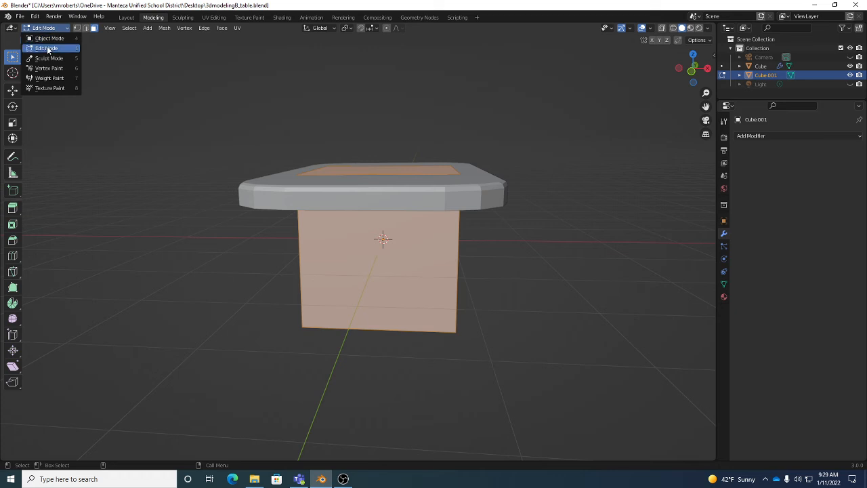
middle_drag(517, 254, 407, 212)
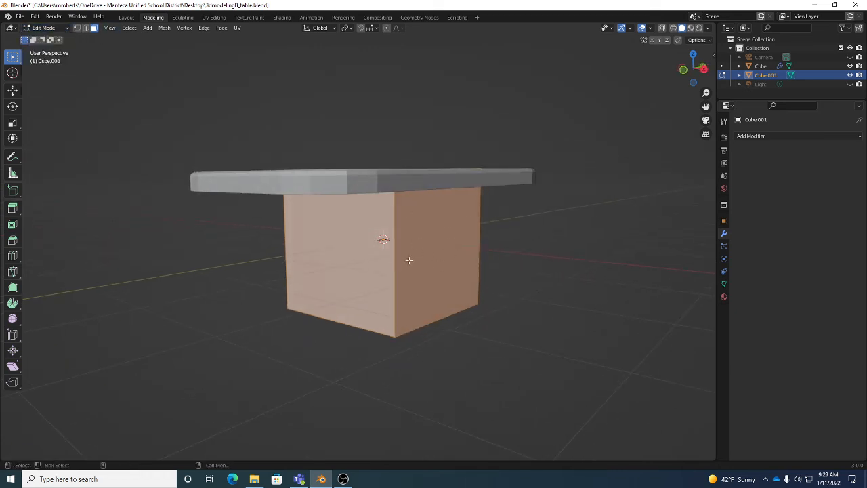
middle_drag(425, 248, 461, 262)
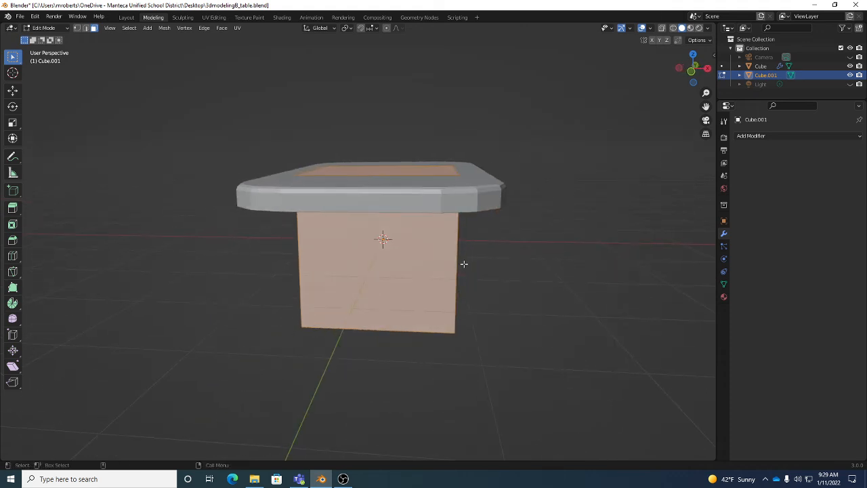
key(r)
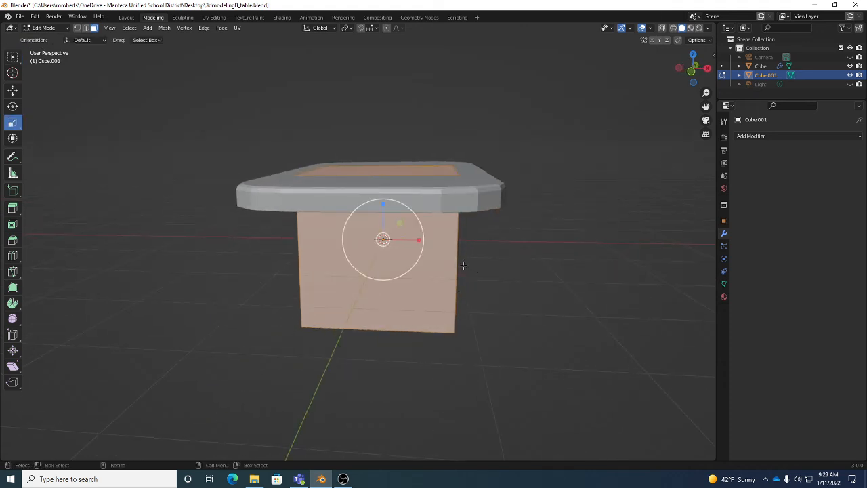
click(38, 32)
click(41, 46)
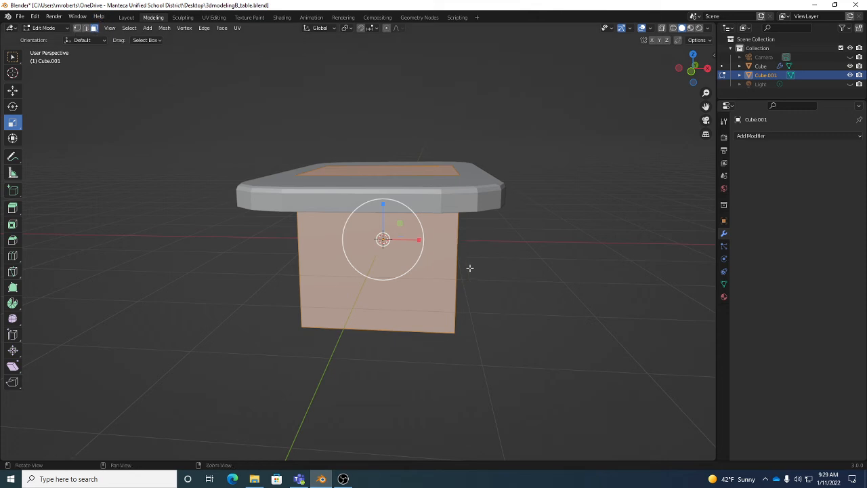
middle_drag(470, 267, 35, 156)
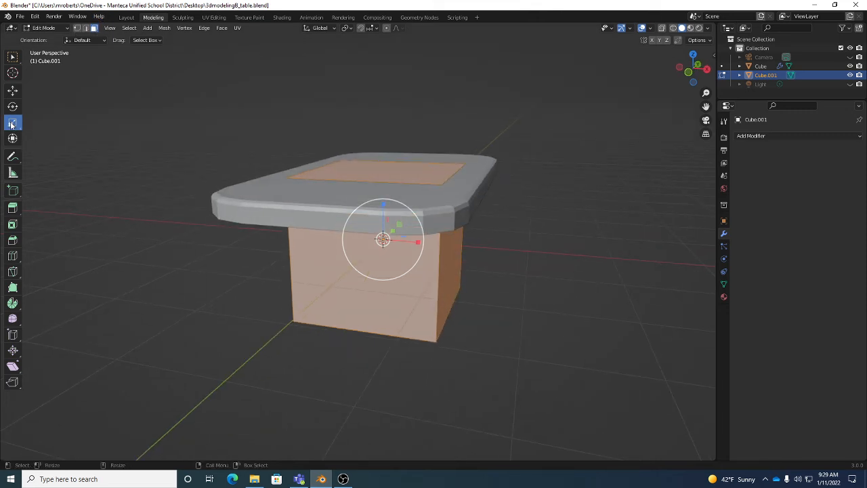
middle_drag(466, 254, 483, 251)
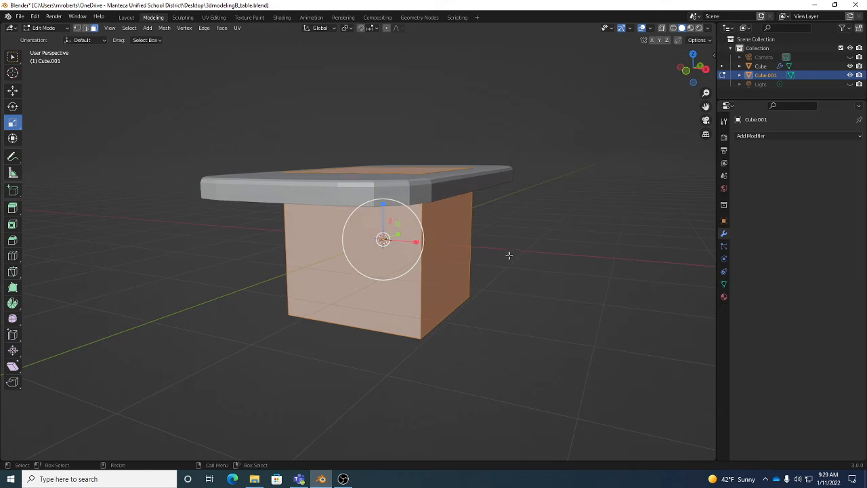
- Scale the cube down evenly in several passes into a small block beneath the tabletop
key(s)
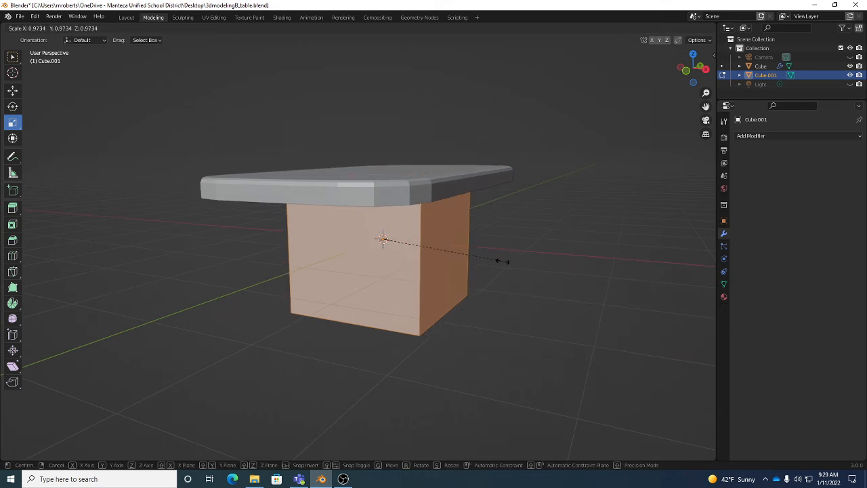
click(440, 256)
middle_drag(444, 269, 482, 262)
key(s)
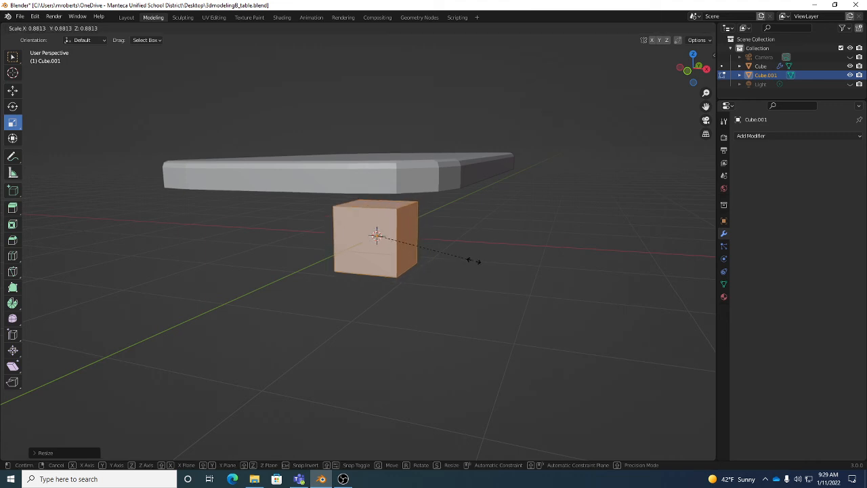
click(453, 262)
middle_drag(453, 262, 415, 242)
key(s)
click(468, 245)
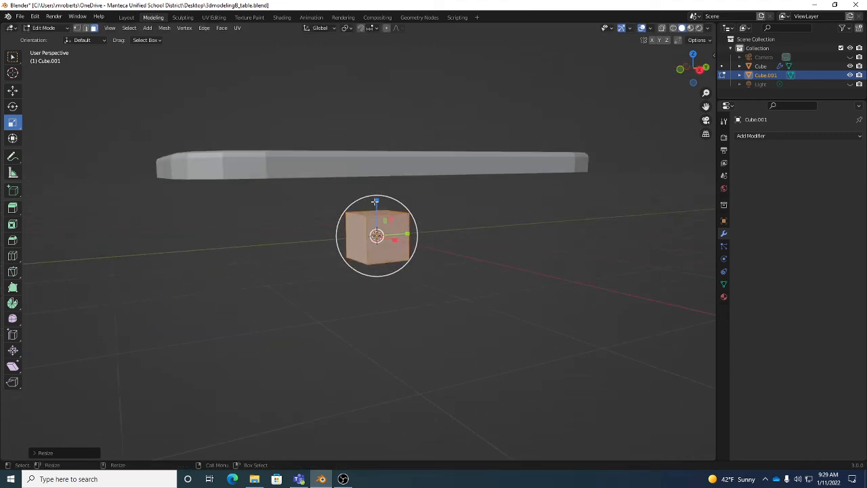
- Stretch the block along Z up to the tabletop's underside and narrow it along X and Y into a slim table leg
drag(377, 200, 371, 99)
middle_drag(366, 173, 418, 236)
drag(414, 237, 397, 237)
middle_drag(442, 242, 367, 242)
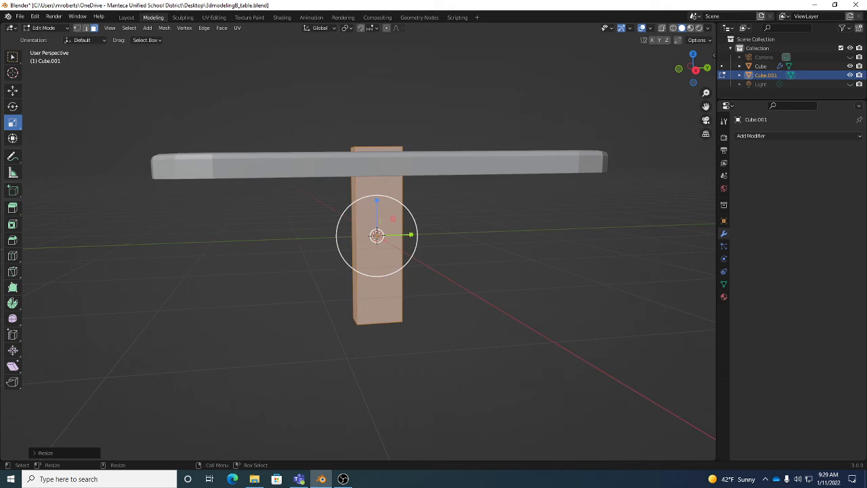
drag(409, 234, 402, 236)
middle_drag(394, 240, 434, 238)
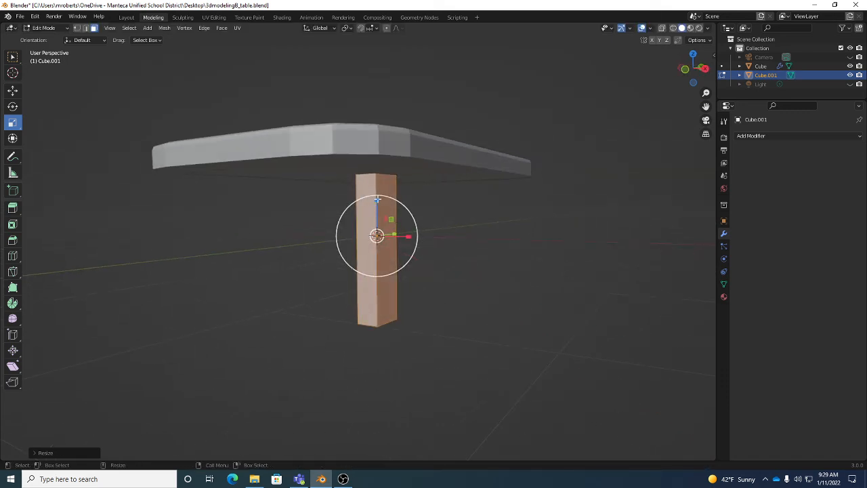
middle_drag(366, 207, 438, 253)
- Move the leg outward along the X and Y axes with the Move tool, placing it beneath a corner of the tabletop
key(shift+space)
key(g)
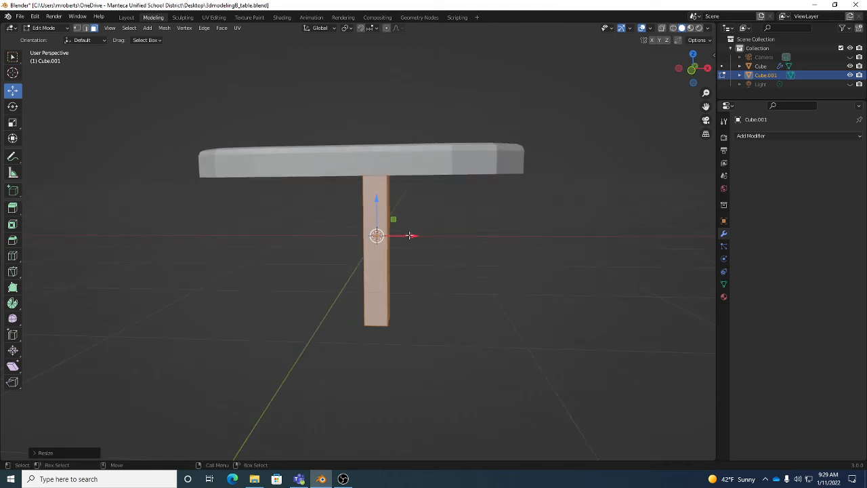
drag(409, 235, 515, 240)
middle_drag(515, 240, 438, 250)
drag(499, 218, 358, 243)
middle_drag(296, 248, 308, 214)
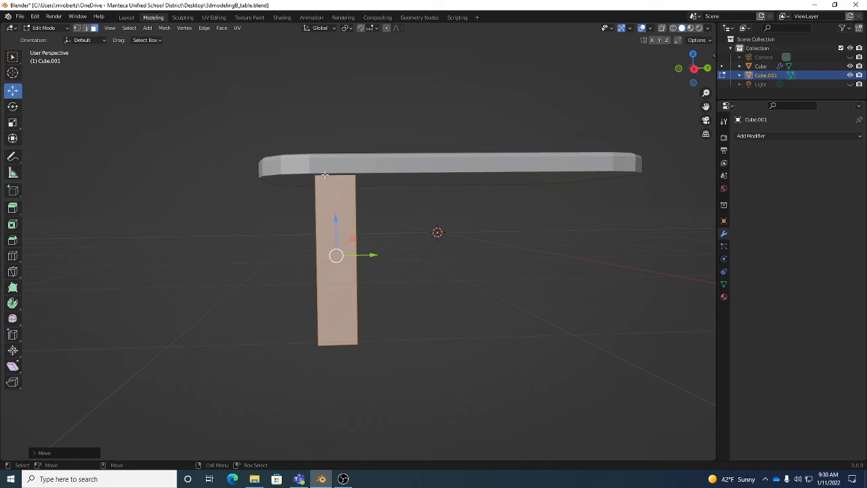
middle_drag(339, 304, 425, 291)
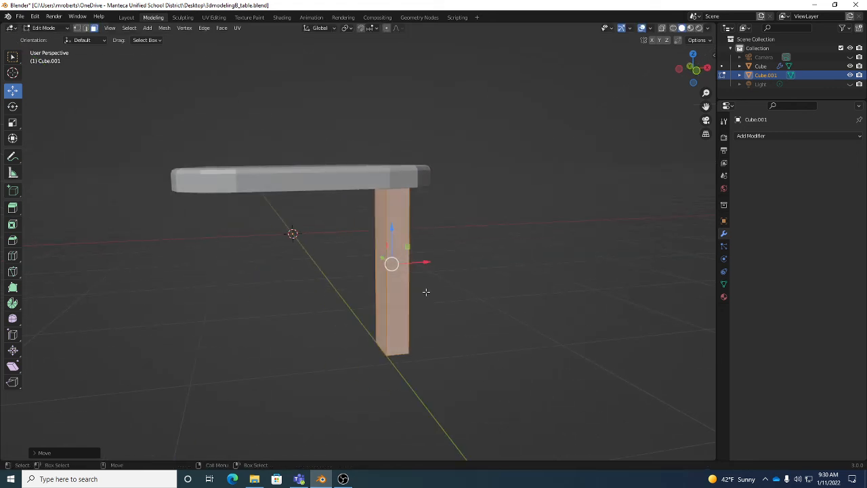
- Select one side face of the leg and extend the selection to all linked geometry
click(409, 209)
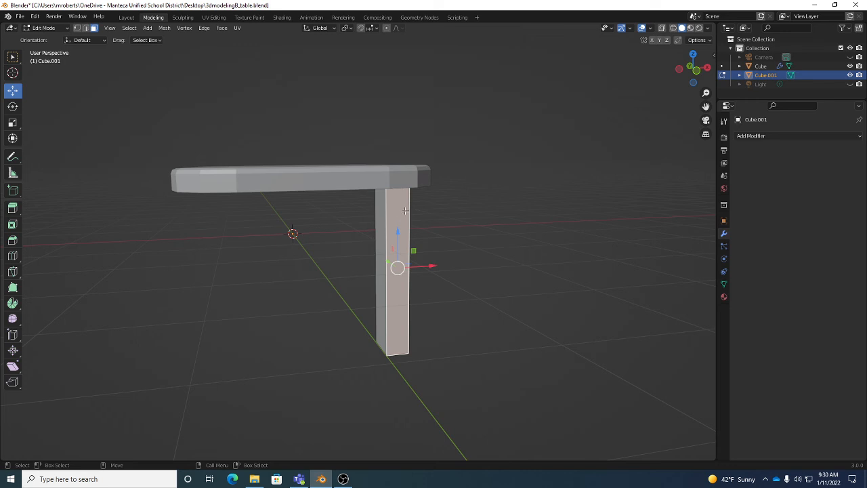
click(129, 28)
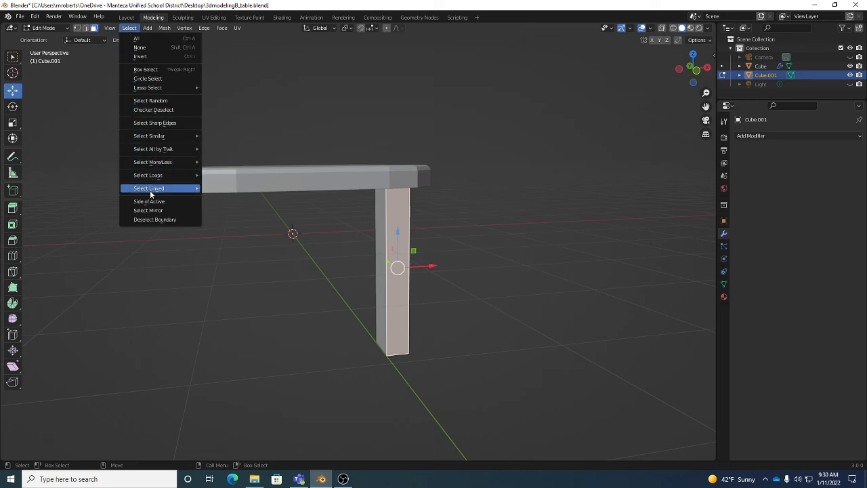
mouse_move(163, 188)
click(219, 188)
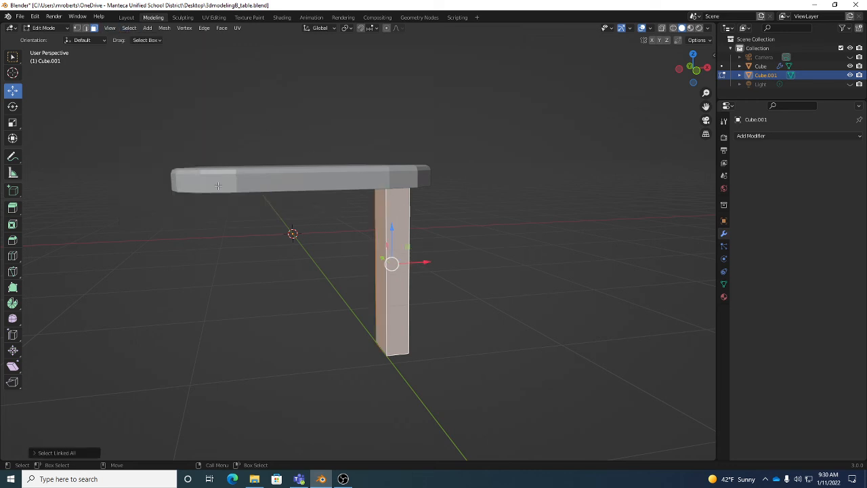
middle_drag(552, 294, 313, 230)
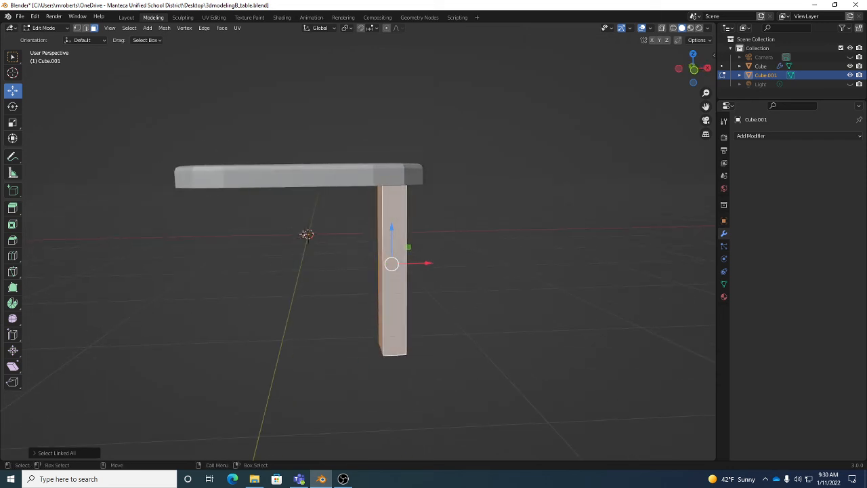
middle_drag(448, 231, 421, 232)
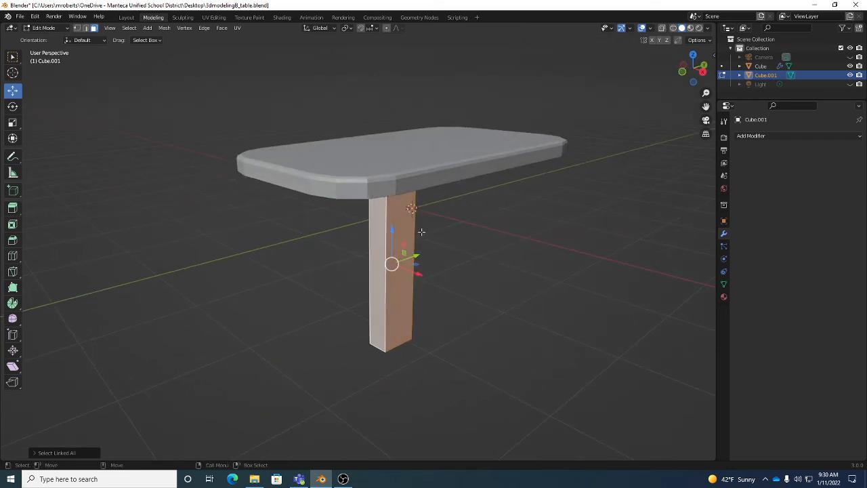
- Return to Object Mode and add a Mirror modifier to the leg, mirroring it across the X axis
key(Tab)
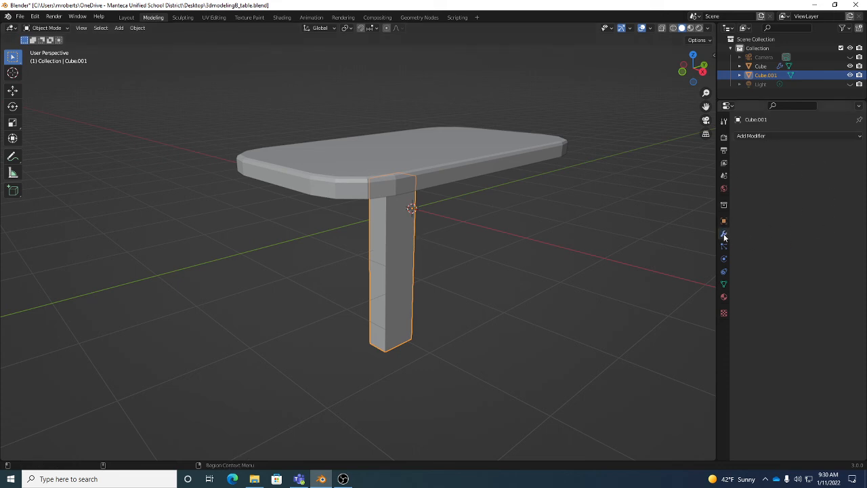
click(777, 138)
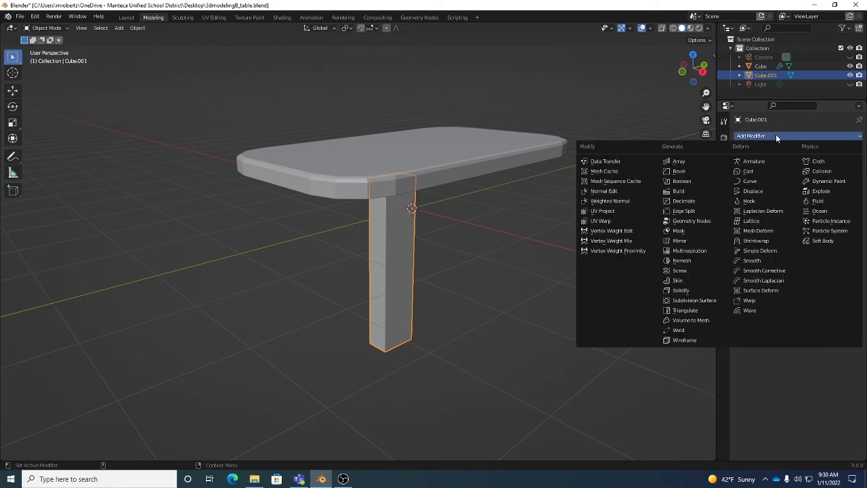
click(688, 241)
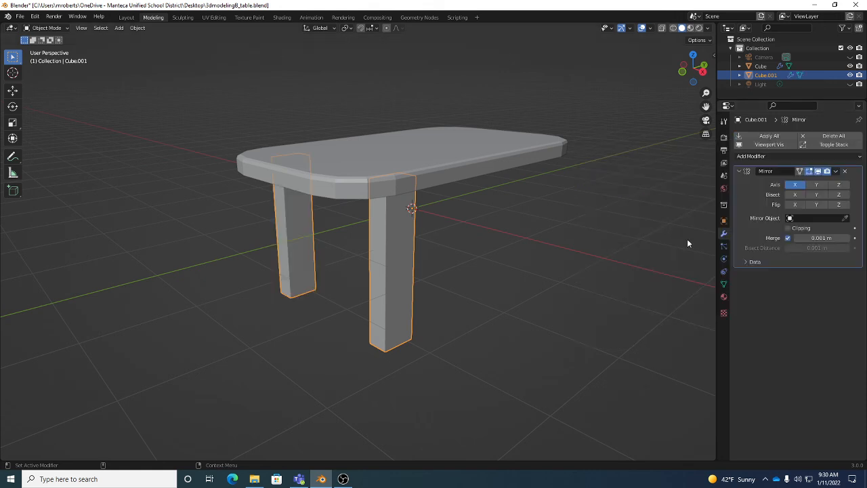
- Enable the Y axis on the leg's Mirror modifier as well, so a leg stands at each corner of the table
middle_drag(449, 255, 420, 238)
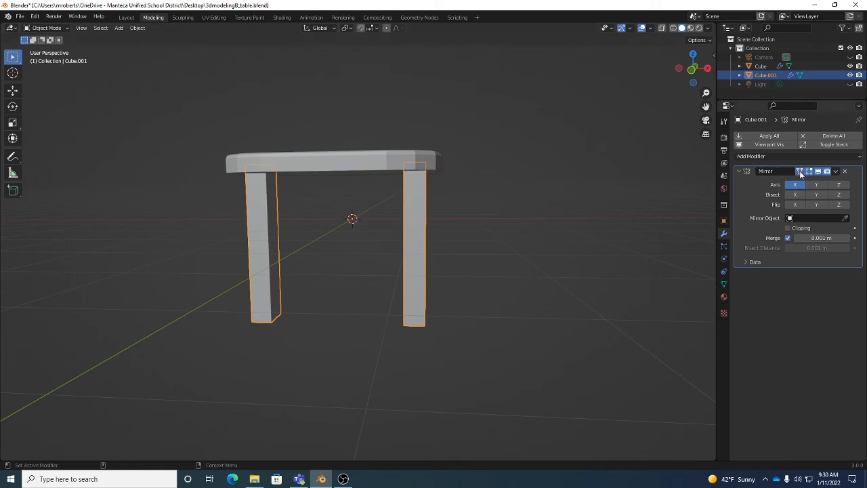
middle_drag(482, 210, 465, 225)
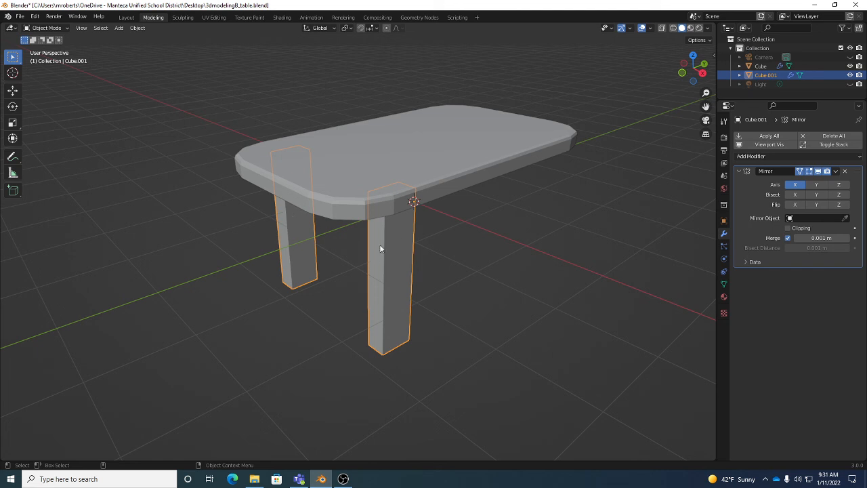
middle_drag(535, 246, 442, 254)
middle_drag(377, 167, 465, 188)
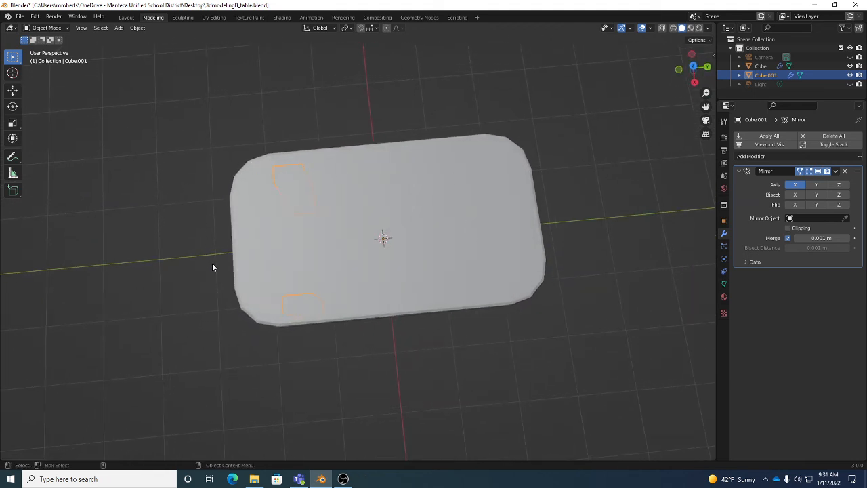
middle_drag(439, 277, 442, 202)
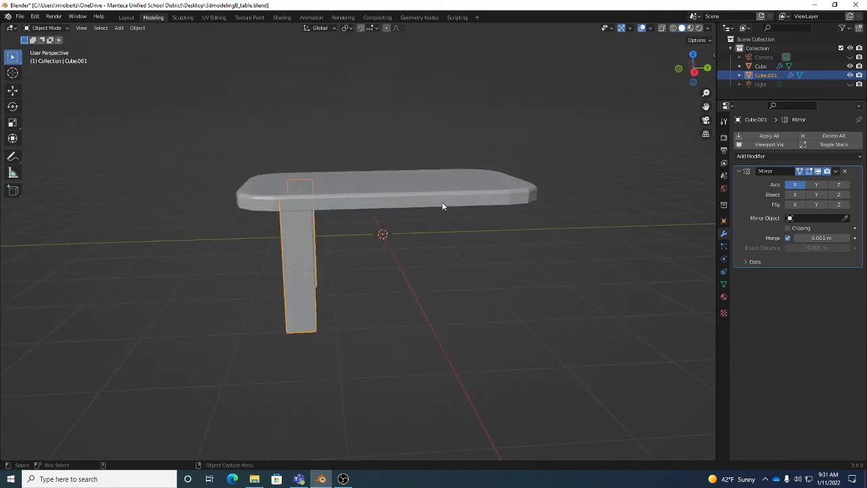
click(819, 185)
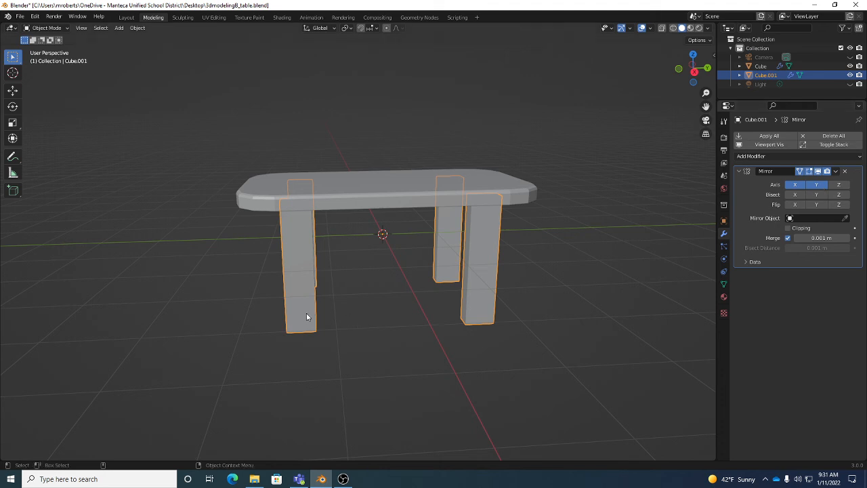
- Enter Edit Mode on the legs in face selection and select the bottom face of the original leg
key(Tab)
key(3)
middle_drag(307, 339, 306, 292)
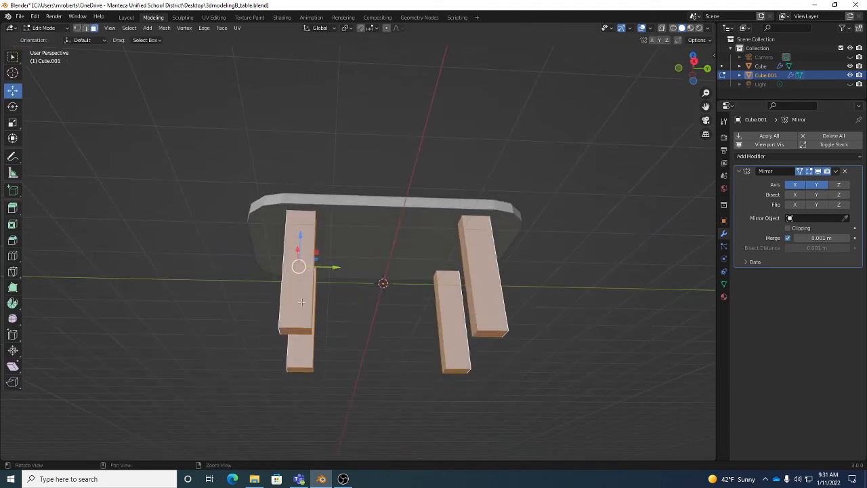
click(304, 332)
- Try shifting the leg's bottom face outward to slant all the legs, and undo the moves
drag(333, 331, 287, 331)
middle_drag(287, 332, 339, 343)
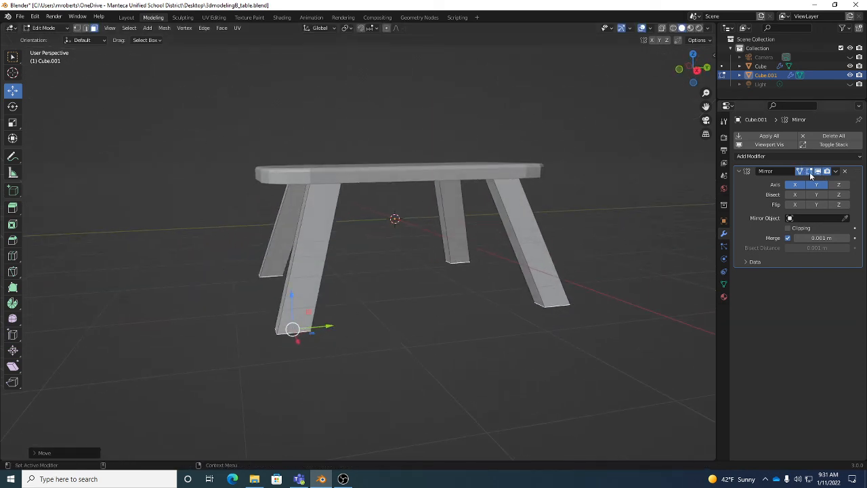
key(ctrl+z)
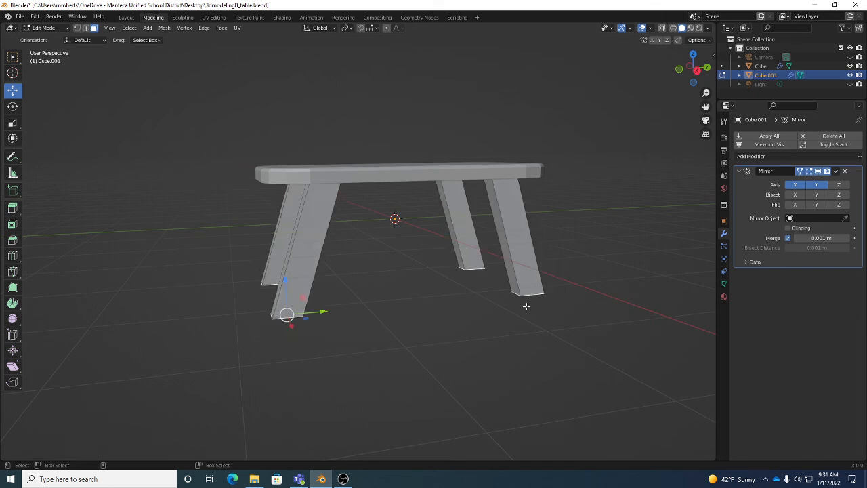
key(ctrl+z)
- Splay the table legs slightly by moving the selected bottom face outward along the Y axis and along the X axis
middle_drag(317, 309, 323, 320)
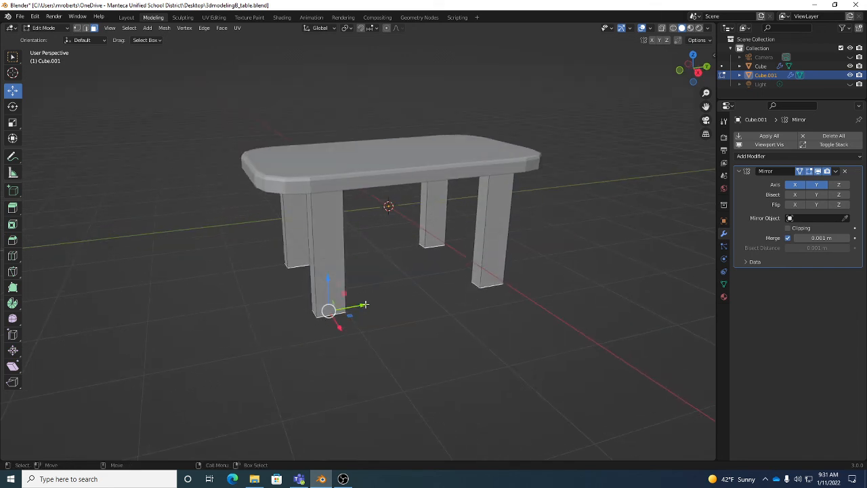
drag(364, 305, 339, 311)
middle_drag(325, 316, 368, 335)
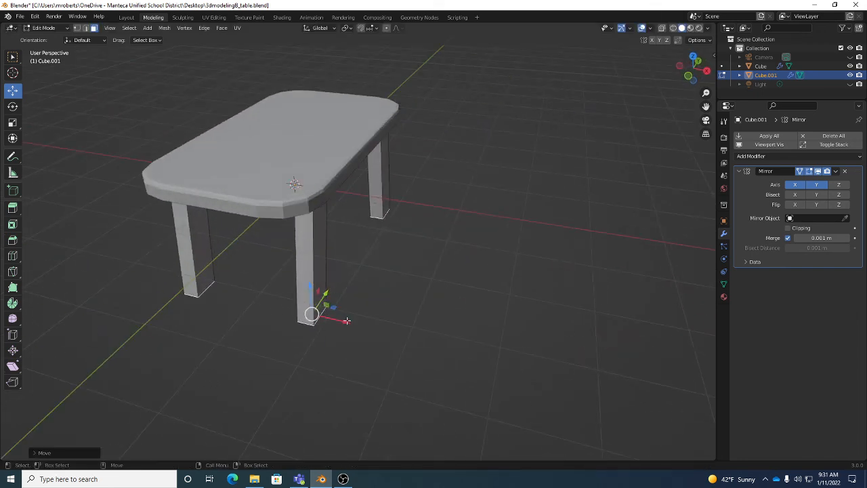
drag(348, 322, 370, 330)
middle_drag(533, 296, 485, 278)
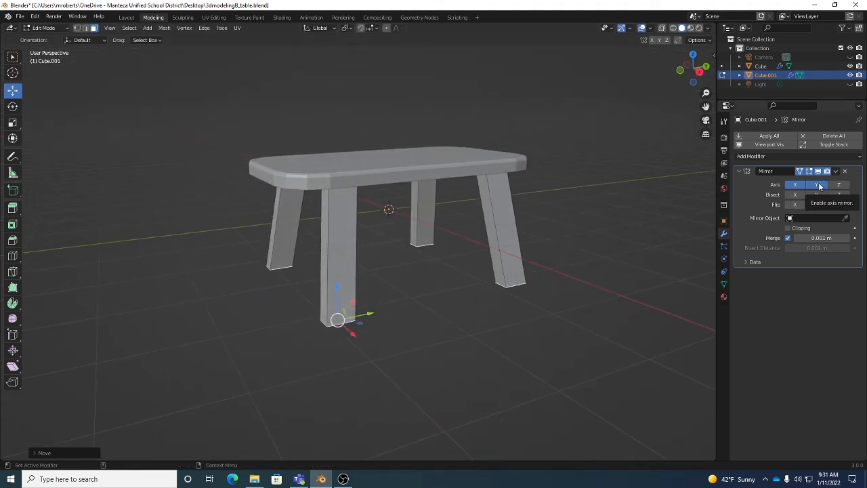
- Try mirroring the legs on the Z axis in the Mirror modifier, turn that axis off again, and inspect the table from several sides
click(841, 186)
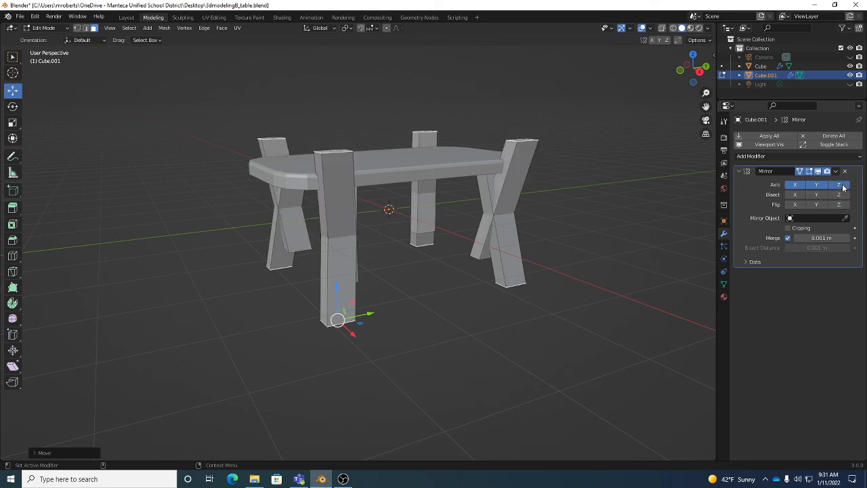
click(842, 186)
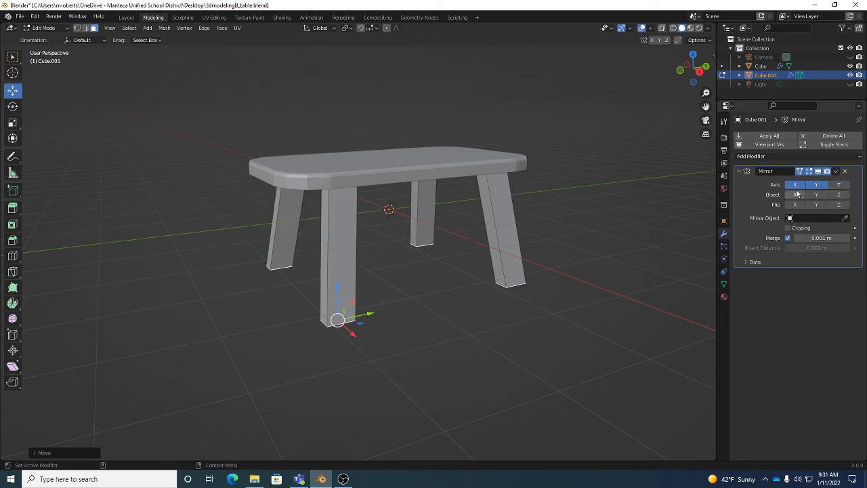
middle_drag(517, 197, 507, 219)
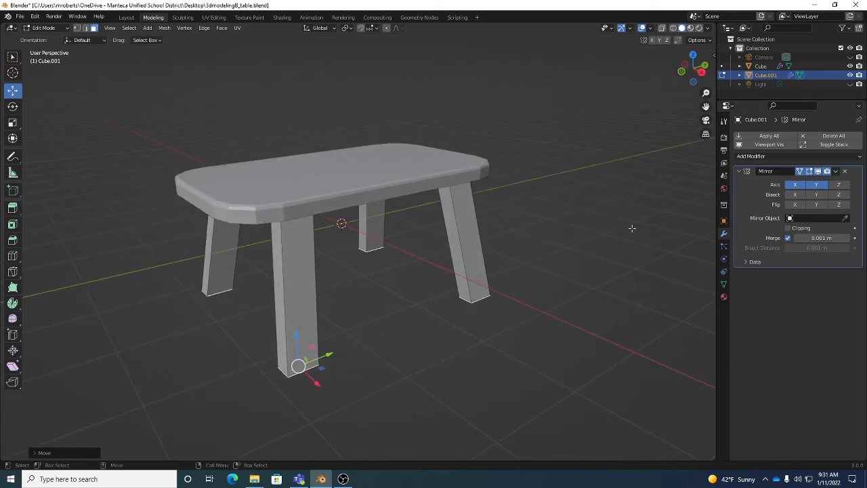
middle_drag(629, 229, 283, 234)
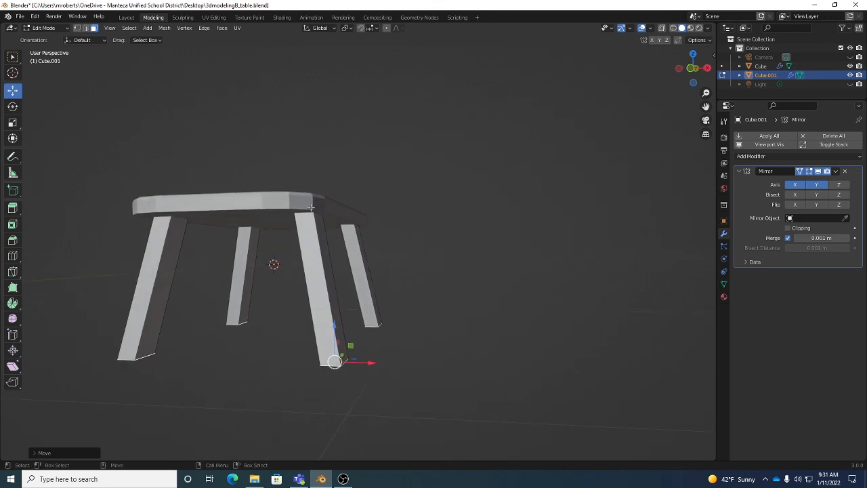
middle_drag(300, 222, 203, 135)
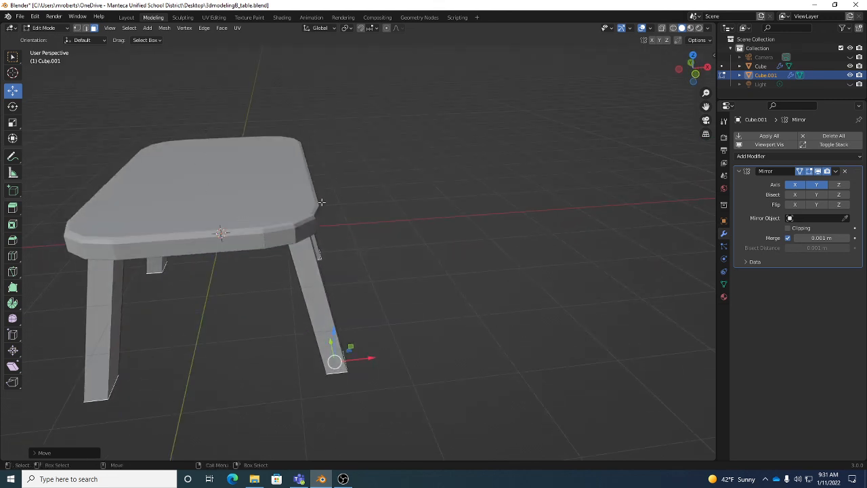
middle_drag(441, 227, 326, 122)
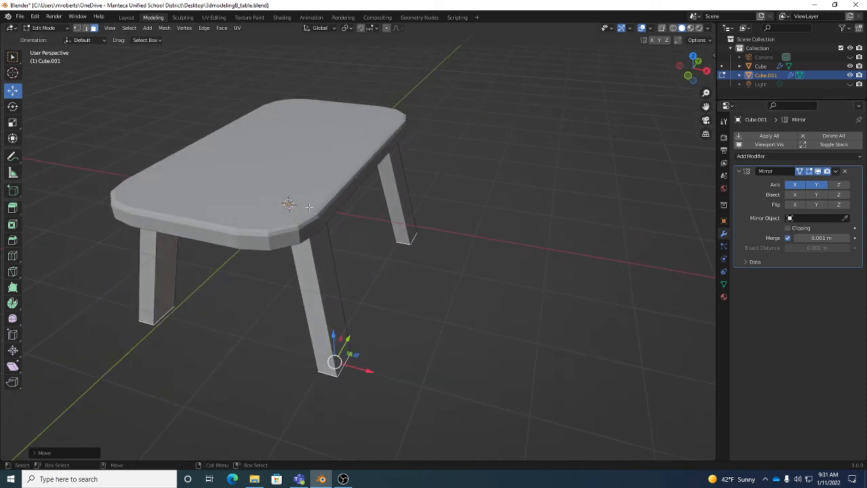
middle_drag(310, 207, 416, 211)
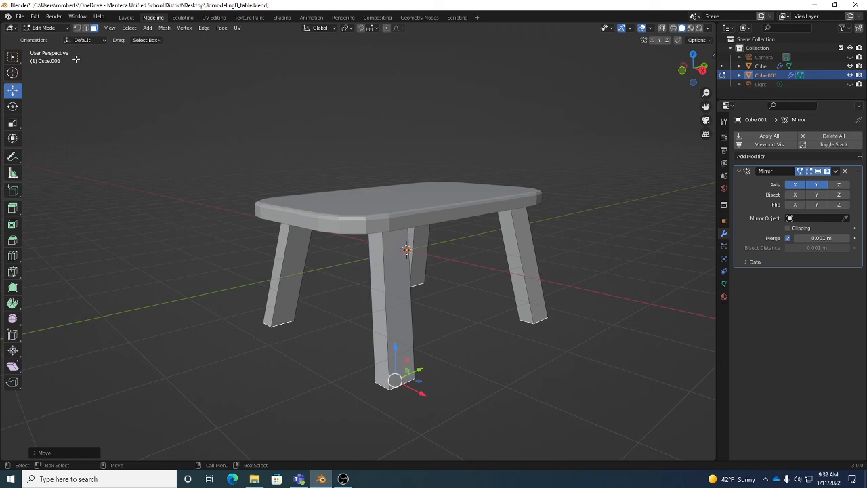
- Save the table model as a new file version named 3dmodelingB_table2 in the Desktop folder
click(21, 16)
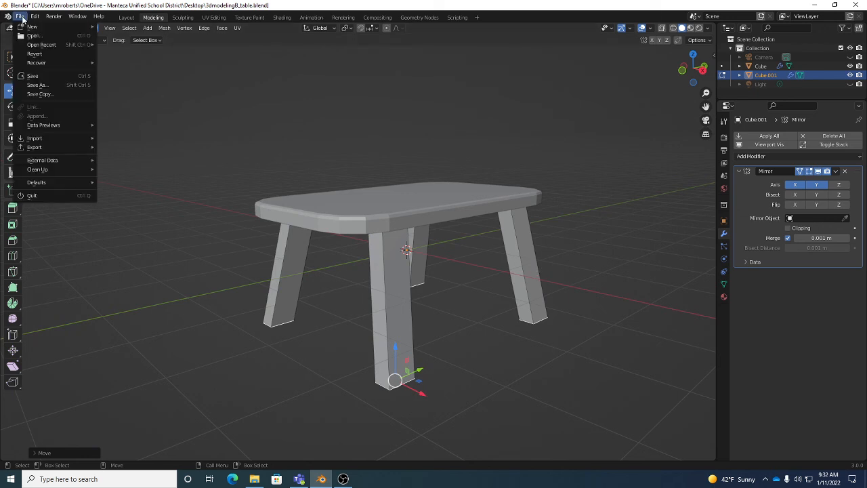
click(34, 85)
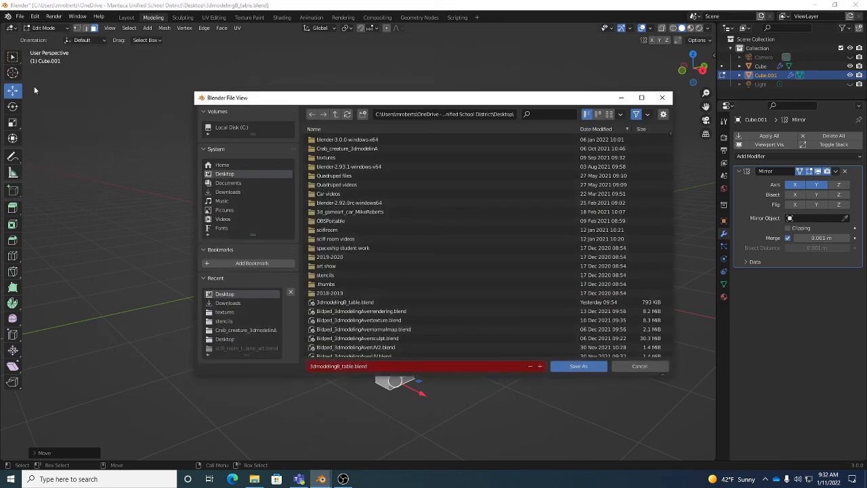
click(392, 366)
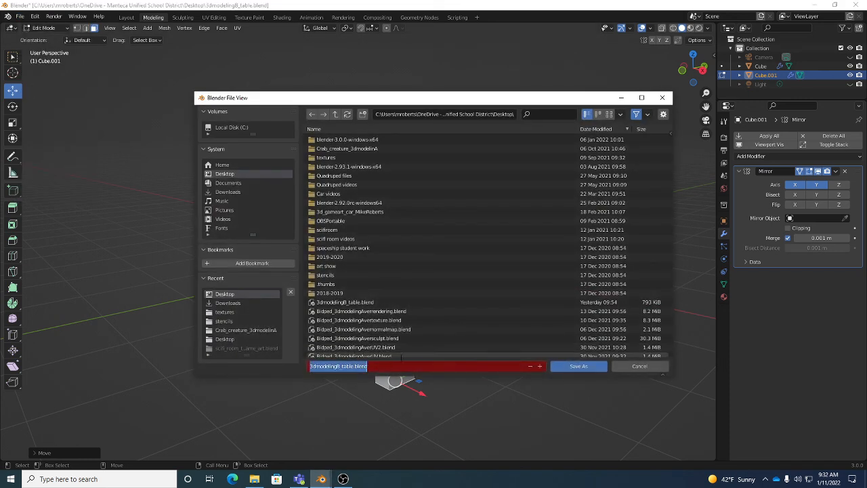
key(Right)
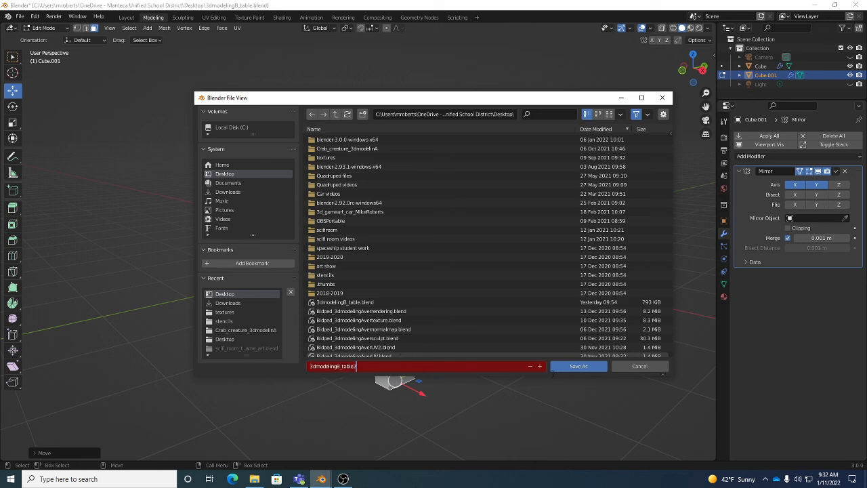
click(568, 366)
click(568, 366)
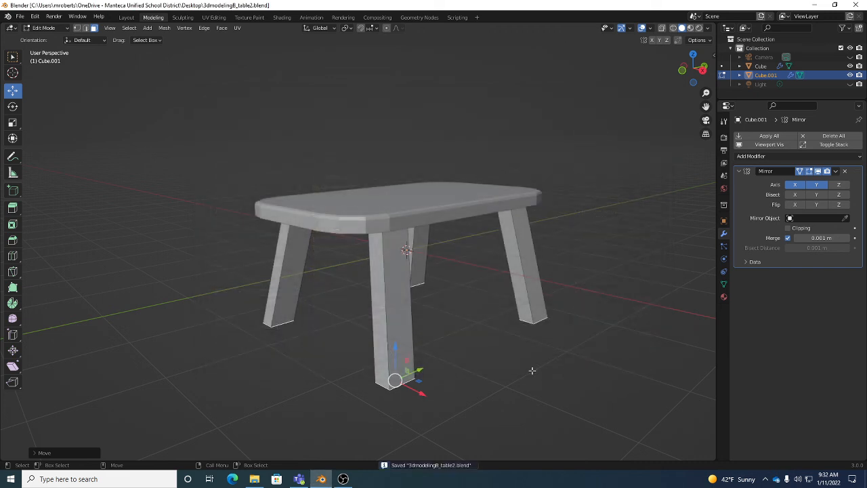
mouse_move(343, 481)
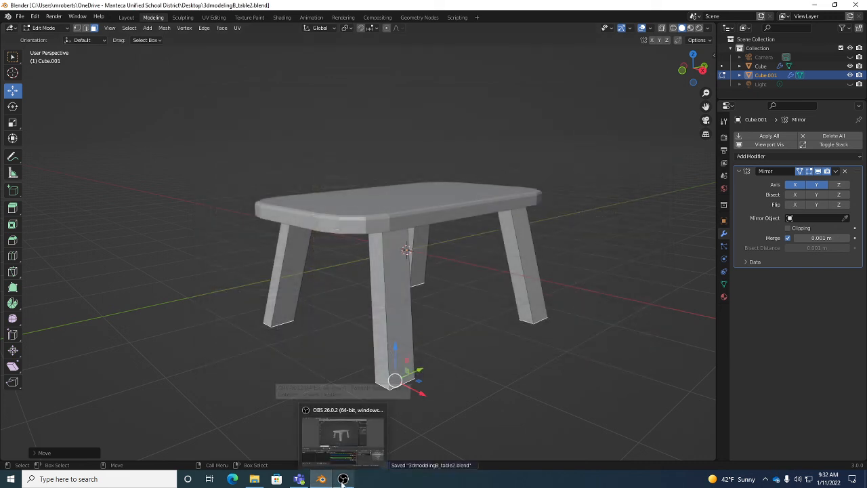